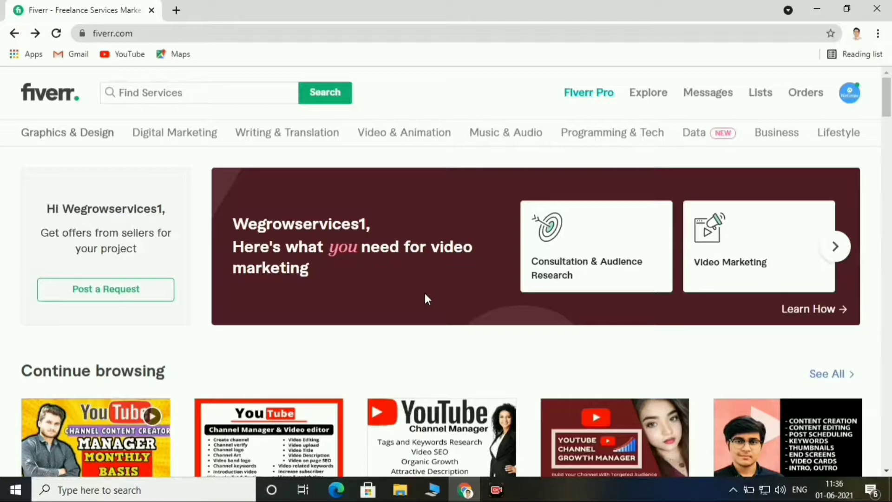
Open the account's profile and start creating a new gig, ready to enter the gig title
{"action": "left_click", "coordinate": [851, 96]}
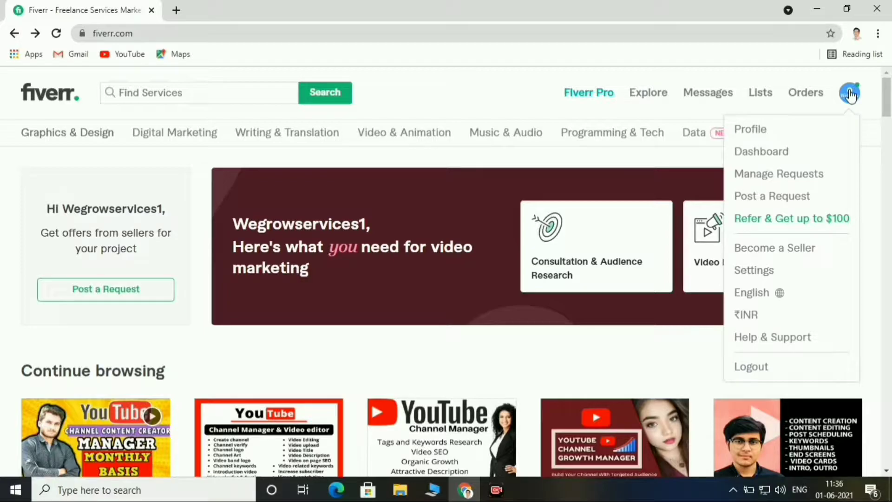
{"action": "left_click", "coordinate": [753, 131]}
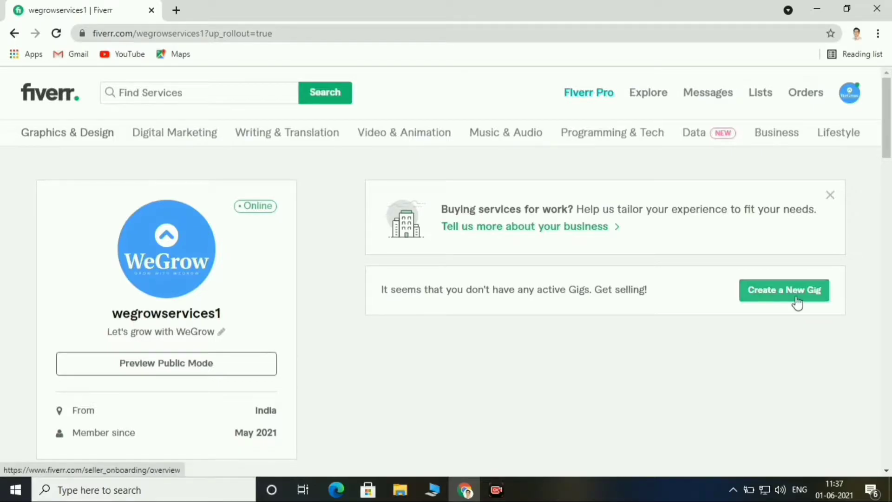
{"action": "left_click", "coordinate": [780, 293]}
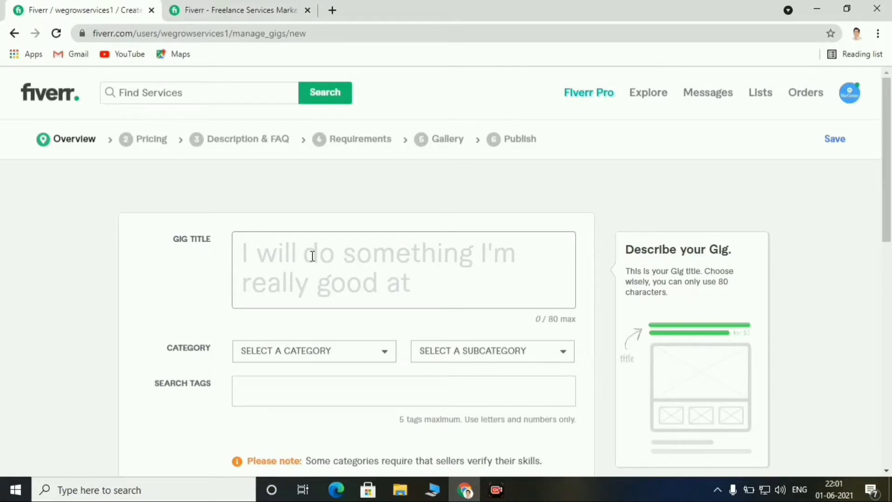
{"action": "left_click", "coordinate": [312, 256]}
Search Fiverr services for "web scraping data mining" and look through the listed gigs
{"action": "left_click", "coordinate": [237, 10]}
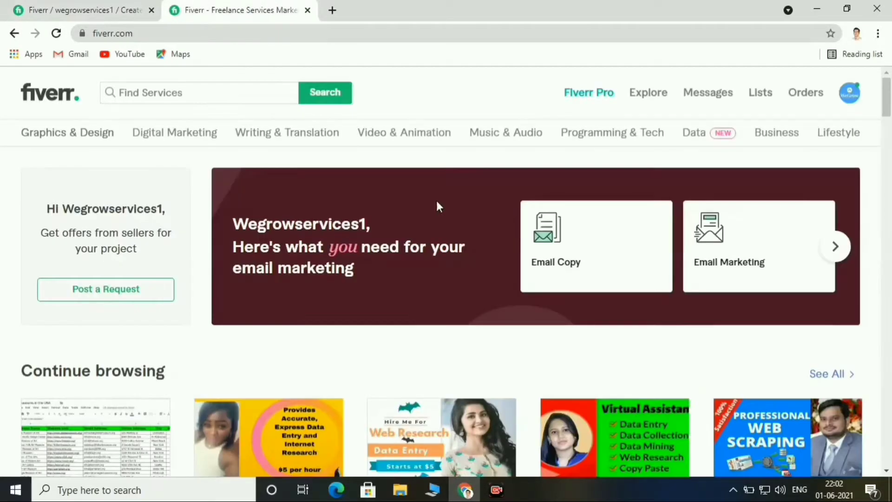
{"action": "left_click", "coordinate": [204, 94]}
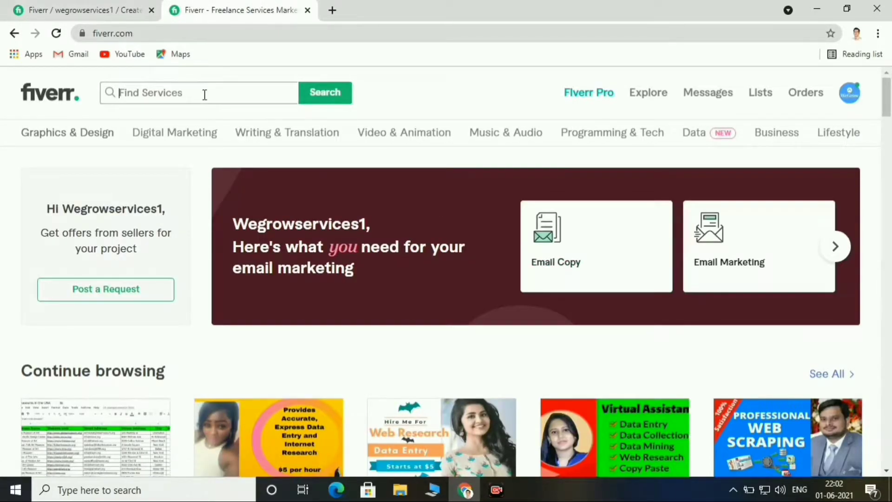
{"action": "type", "text": "data"}
{"action": "key", "text": "Down"}
{"action": "key", "text": "Down"}
{"action": "key", "text": "Return"}
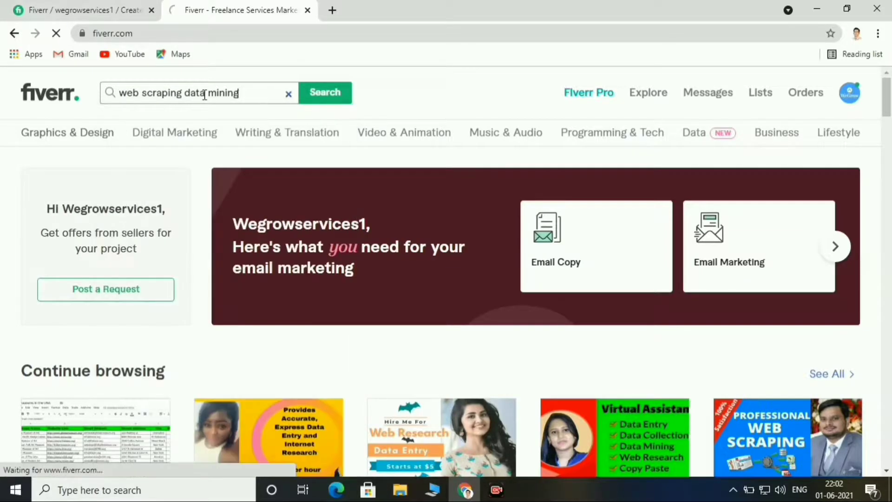
{"action": "left_click_drag", "start_coordinate": [888, 142], "coordinate": [887, 155]}
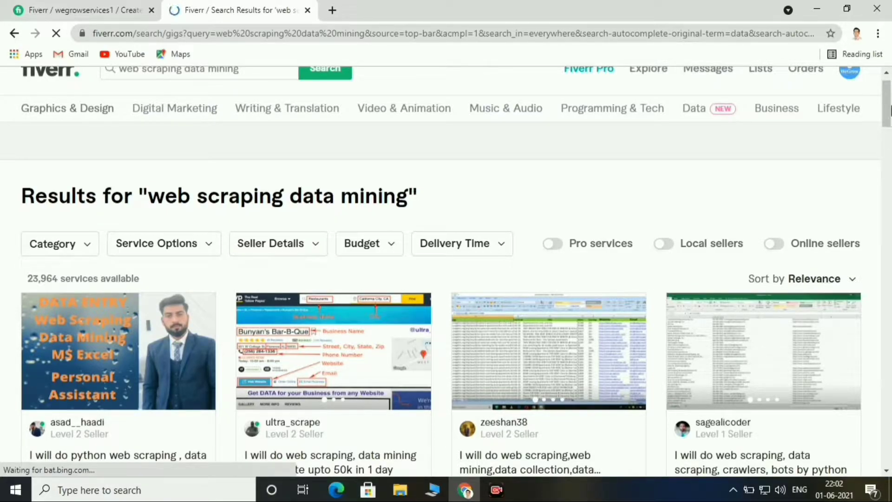
{"action": "left_click_drag", "start_coordinate": [889, 105], "coordinate": [891, 128]}
Return to the Fiverr home page and search services for "data scraping"
{"action": "left_click", "coordinate": [14, 33]}
{"action": "left_click", "coordinate": [197, 91]}
{"action": "type", "text": "data scraping"}
{"action": "key", "text": "Return"}
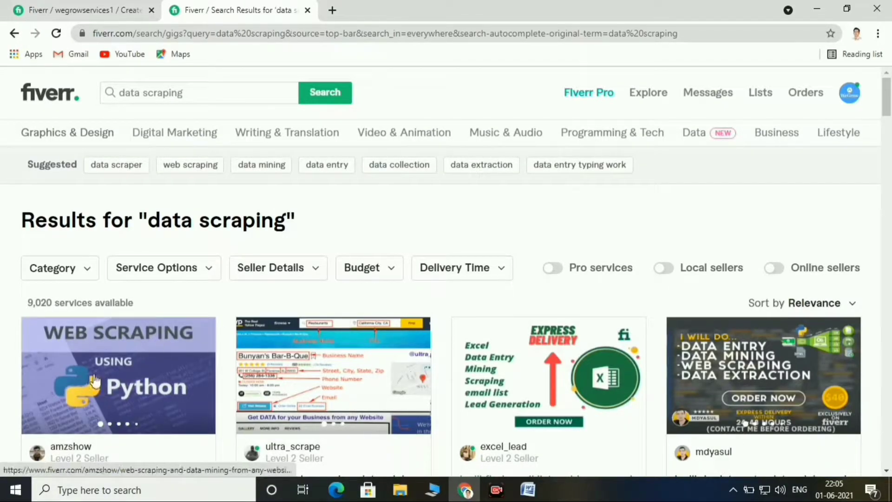
Copy the search term "data scraping" from the results heading into the "fiverr description" Word document
{"action": "left_click_drag", "start_coordinate": [305, 219], "coordinate": [140, 215]}
{"action": "key", "text": "ctrl+c"}
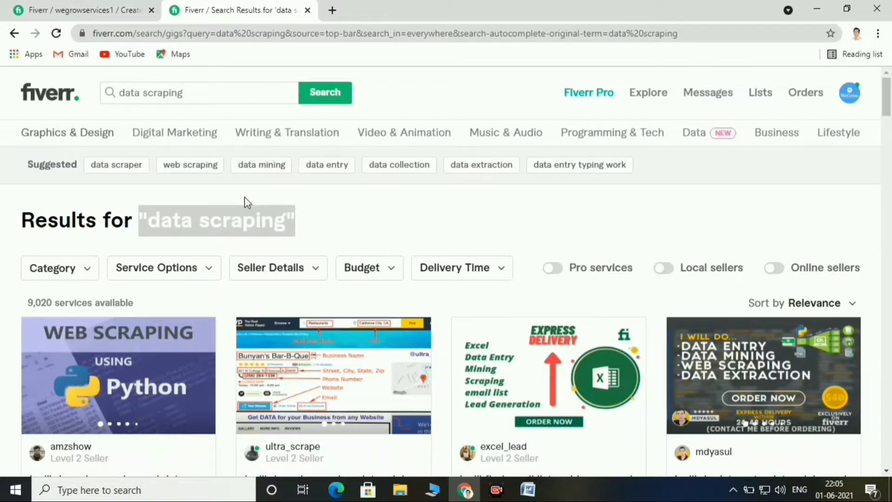
{"action": "left_click", "coordinate": [528, 490]}
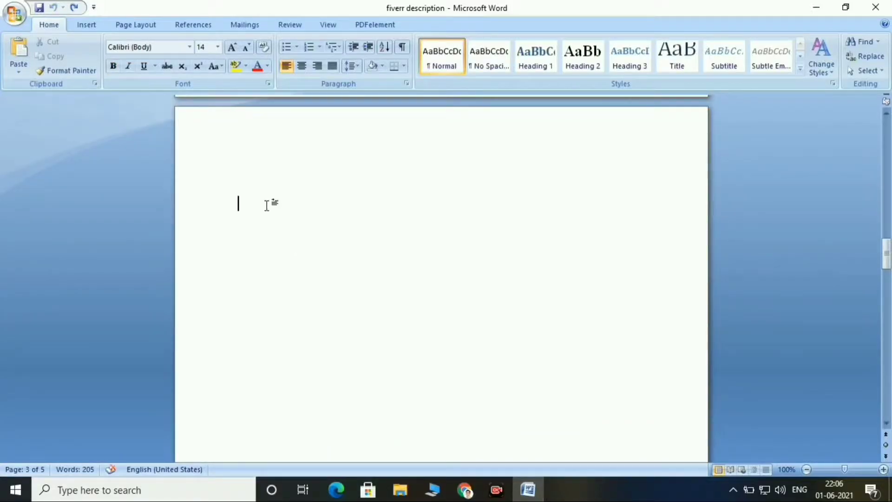
{"action": "key", "text": "ctrl+v"}
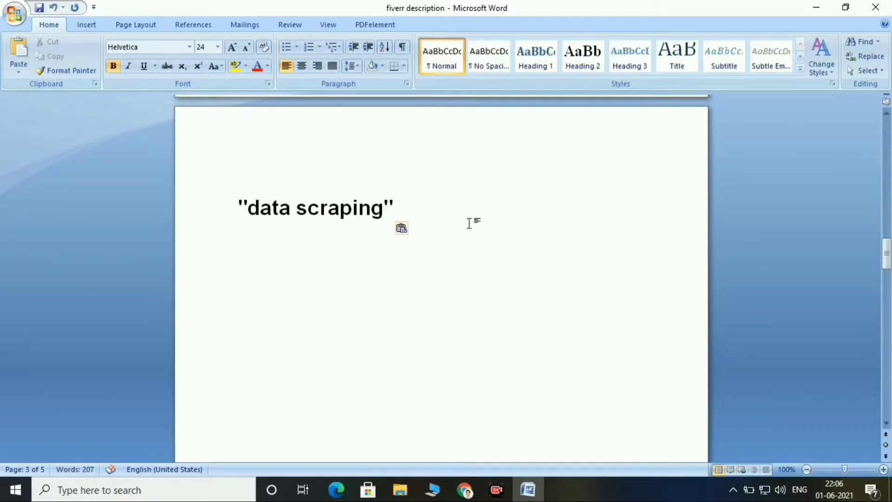
Switch back to Fiverr, search services for "web research and data scraping" and check the resulting gigs
{"action": "key", "text": "alt+Tab"}
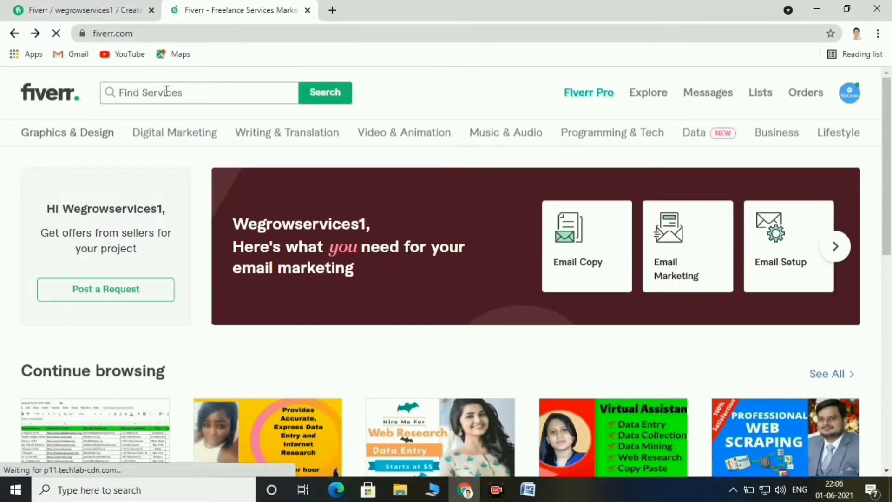
{"action": "left_click", "coordinate": [166, 92]}
{"action": "type", "text": "web research and"}
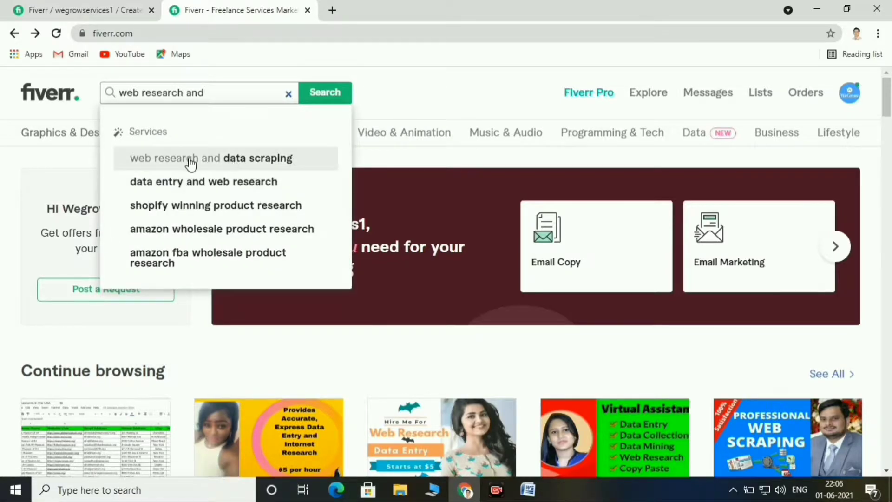
{"action": "left_click", "coordinate": [208, 160]}
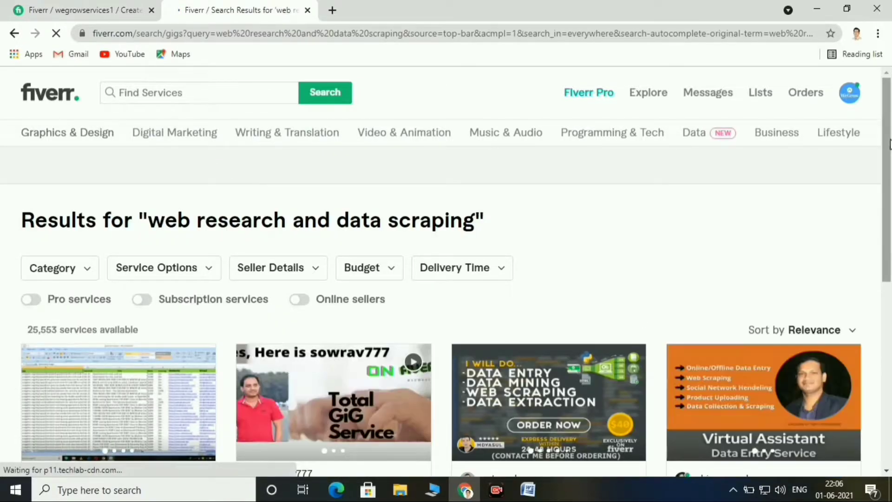
{"action": "left_click_drag", "start_coordinate": [889, 154], "coordinate": [889, 170]}
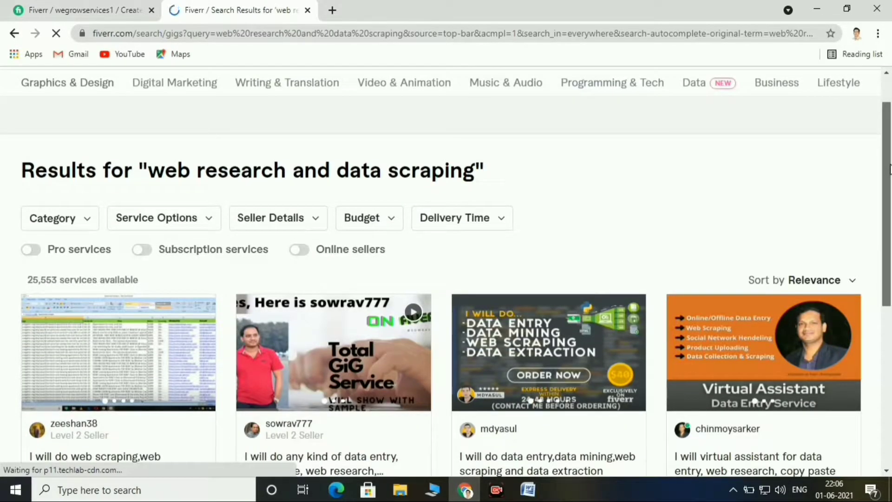
{"action": "scroll", "coordinate": [889, 169], "scroll_direction": "down", "scroll_amount": 1}
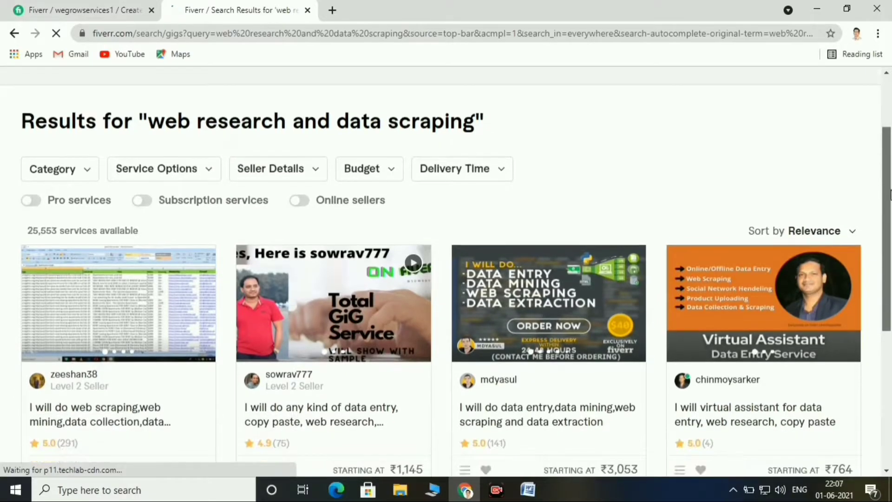
{"action": "scroll", "coordinate": [889, 170], "scroll_direction": "up", "scroll_amount": 2}
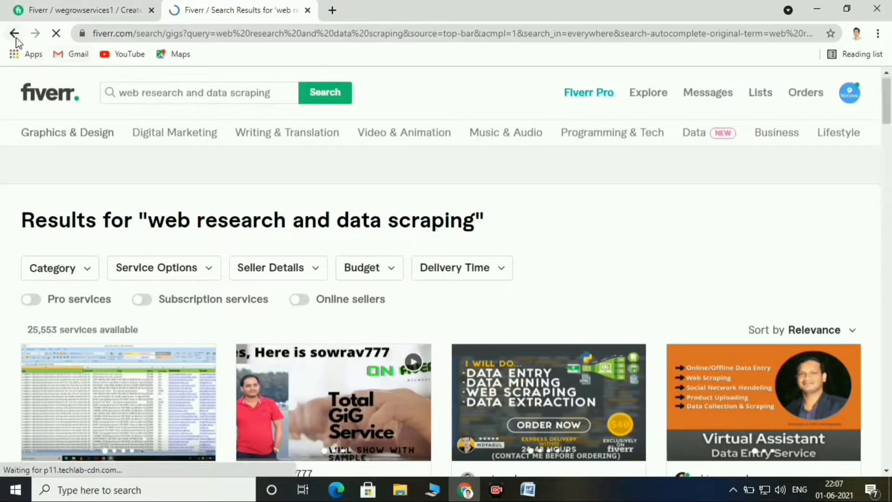
Return to the Fiverr home page and search services for "web scraping"
{"action": "key", "text": "alt+Left"}
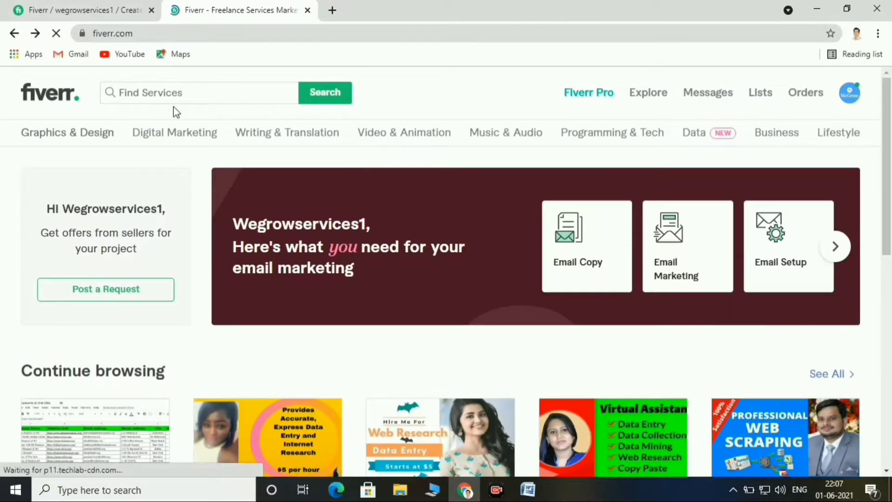
{"action": "left_click", "coordinate": [172, 95]}
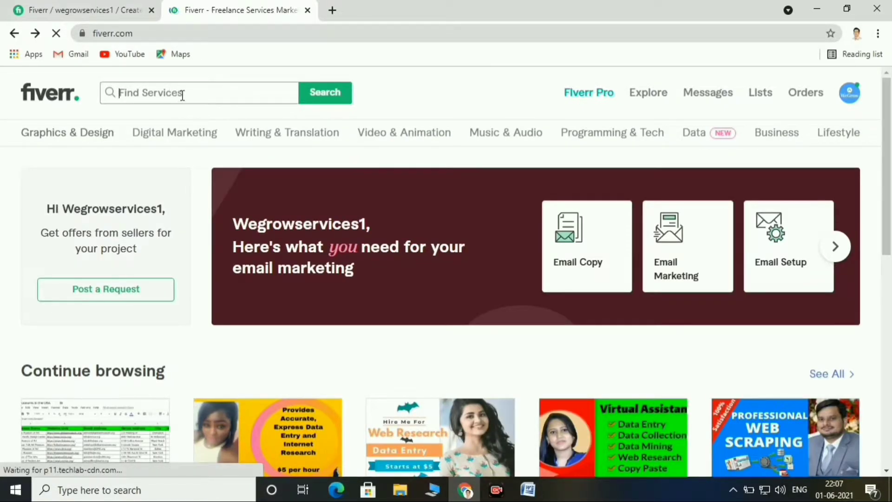
{"action": "type", "text": "web scra"}
{"action": "key", "text": "Down"}
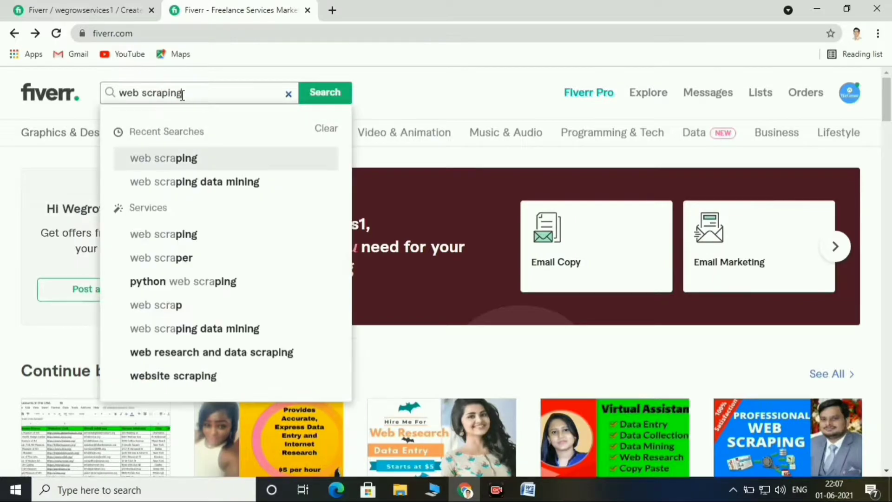
{"action": "left_click", "coordinate": [254, 165]}
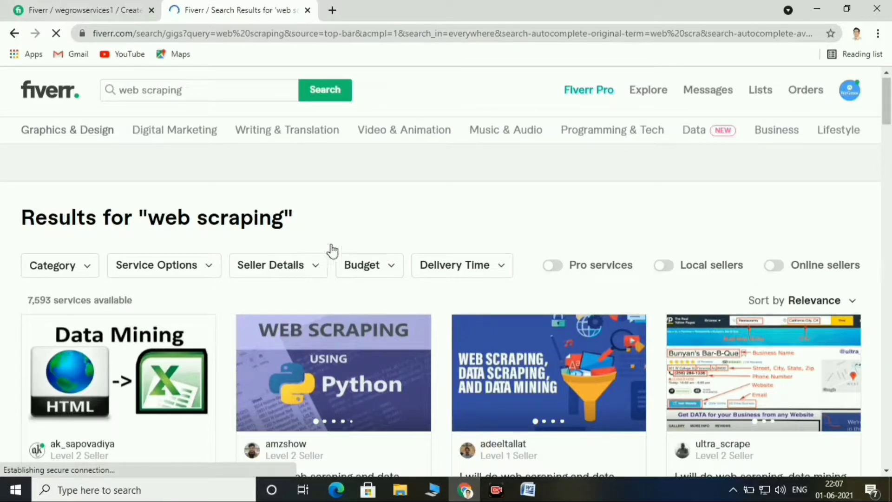
{"action": "mouse_move", "coordinate": [888, 103]}
{"action": "left_mouse_down"}
{"action": "mouse_move", "coordinate": [888, 193]}
{"action": "mouse_move", "coordinate": [890, 104]}
{"action": "left_mouse_up"}
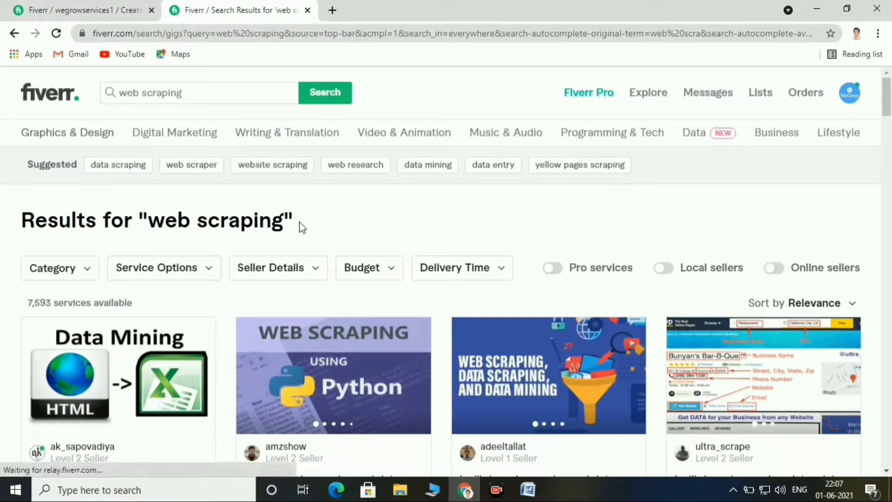
Copy the search term "web scraping" from the results heading into the Word document below "data scraping"
{"action": "left_click_drag", "start_coordinate": [296, 223], "coordinate": [140, 207]}
{"action": "key", "text": "ctrl+c"}
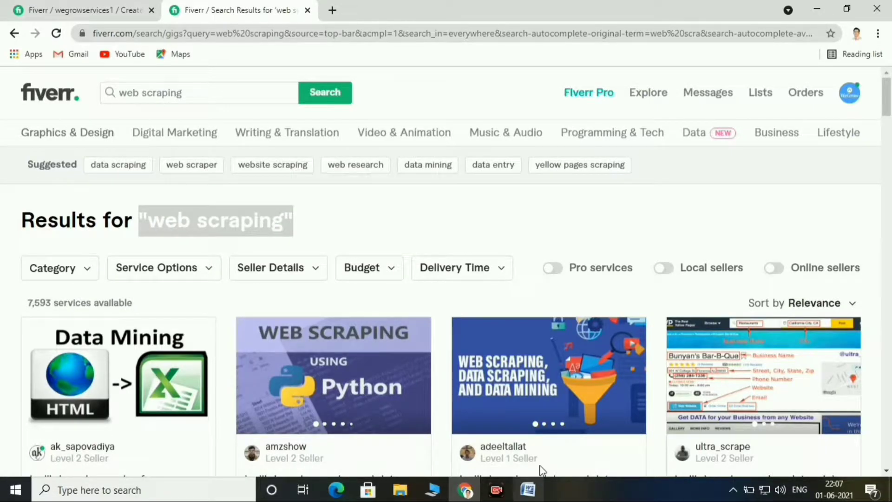
{"action": "left_click", "coordinate": [528, 490]}
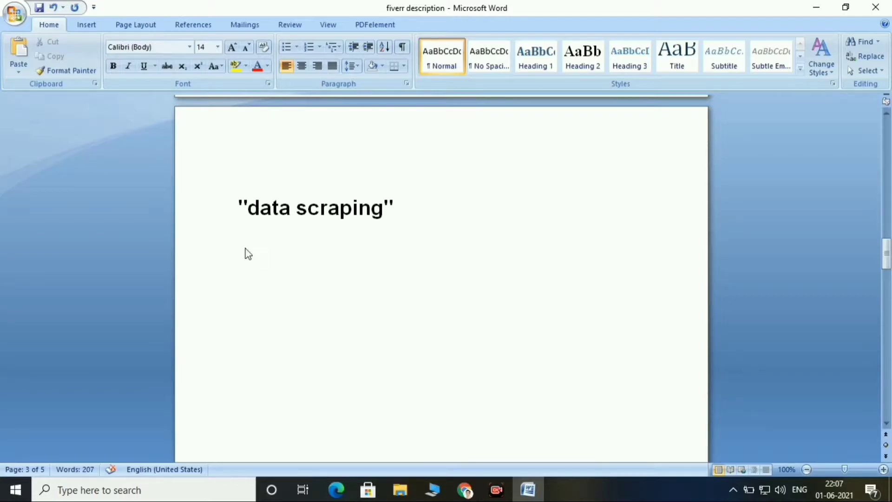
{"action": "key", "text": "ctrl+v"}
Switch back to Fiverr, search services for "data extraction" and examine how competing gigs word their titles
{"action": "key", "text": "alt+Tab"}
{"action": "left_click", "coordinate": [185, 93]}
{"action": "type", "text": "data ex"}
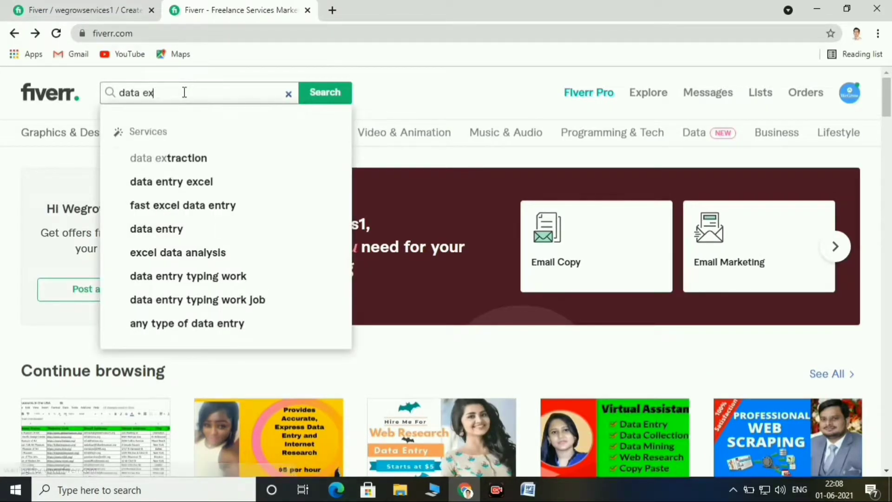
{"action": "key", "text": "Down"}
{"action": "key", "text": "Return"}
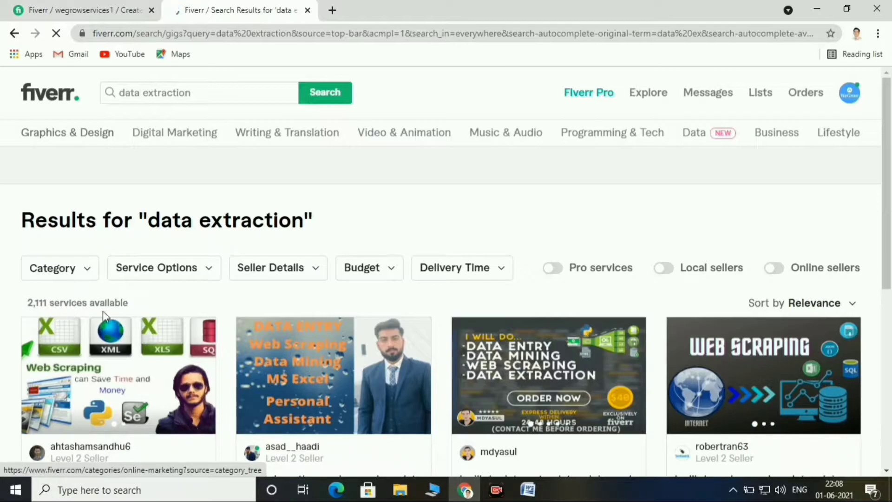
{"action": "scroll", "coordinate": [889, 113], "scroll_direction": "down", "scroll_amount": 5}
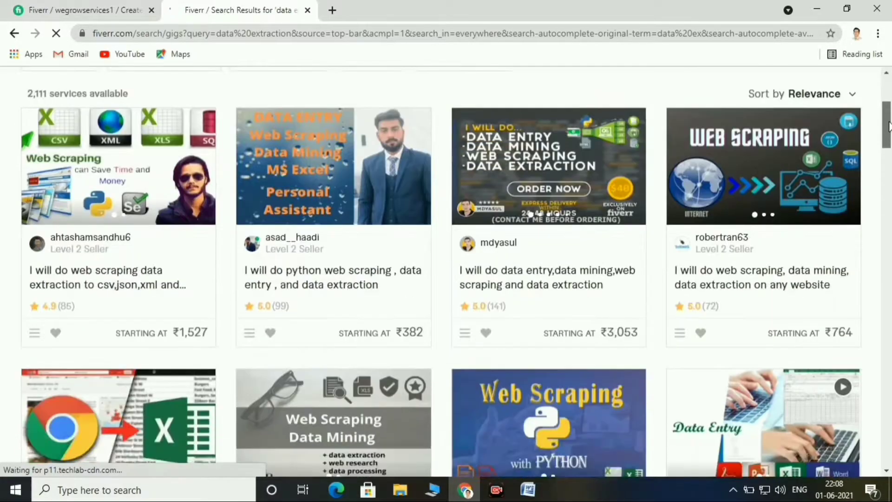
{"action": "left_click_drag", "start_coordinate": [890, 126], "coordinate": [890, 317]}
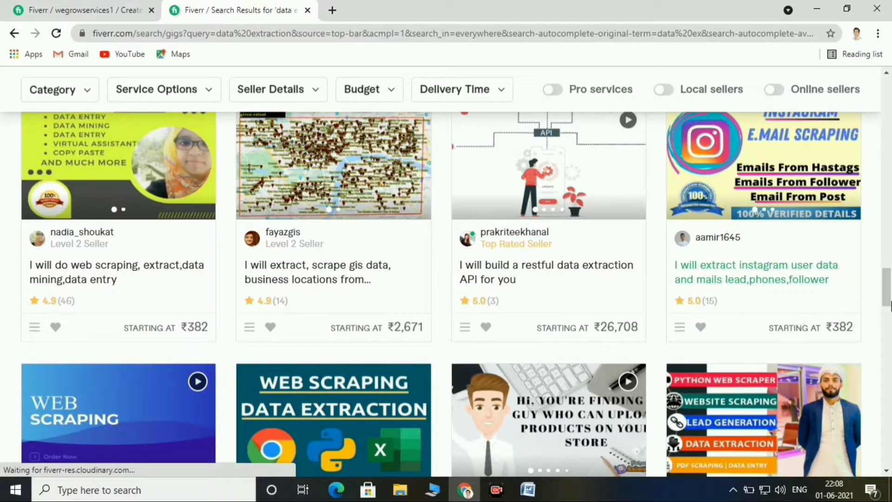
{"action": "left_click_drag", "start_coordinate": [889, 293], "coordinate": [888, 319]}
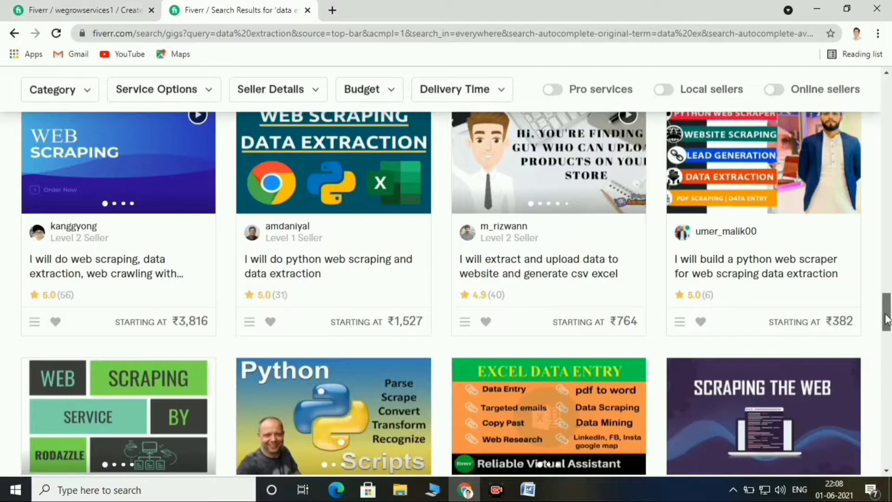
{"action": "left_click_drag", "start_coordinate": [889, 307], "coordinate": [888, 93]}
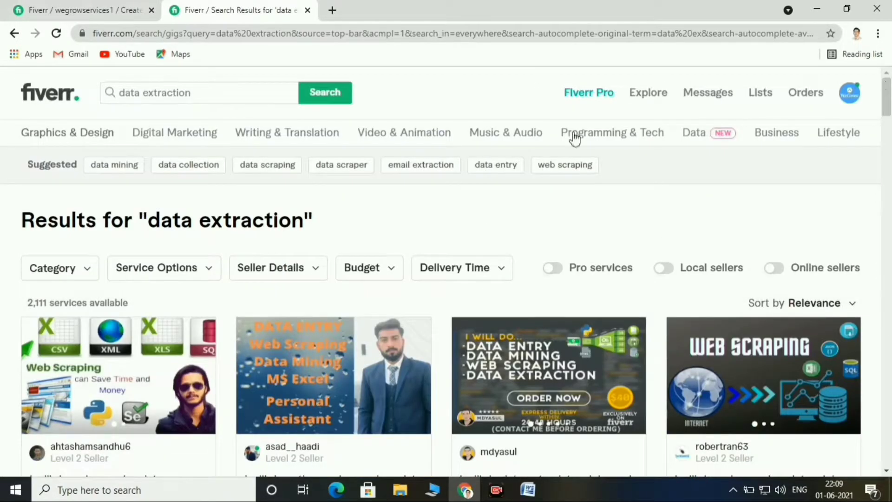
Copy the search term "data extraction" from the results heading into the Word document's keyword list
{"action": "left_click_drag", "start_coordinate": [315, 226], "coordinate": [140, 208]}
{"action": "key", "text": "ctrl+c"}
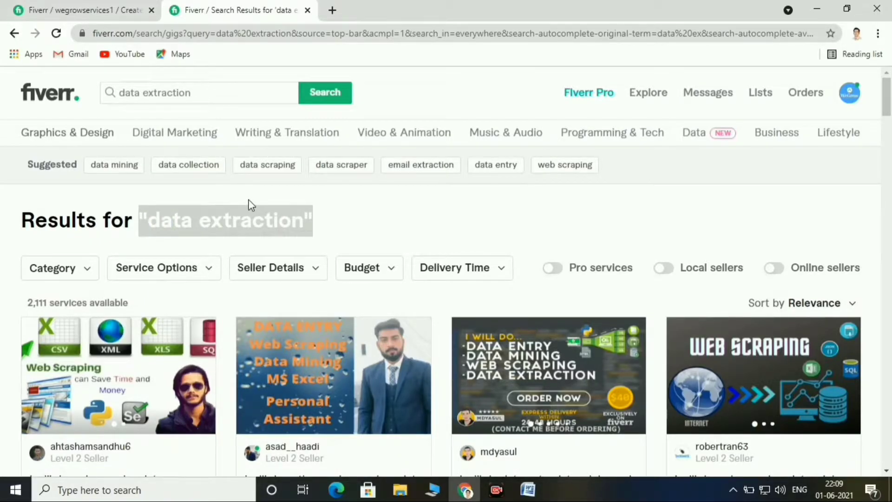
{"action": "left_click", "coordinate": [528, 490]}
{"action": "key", "text": "ctrl+v"}
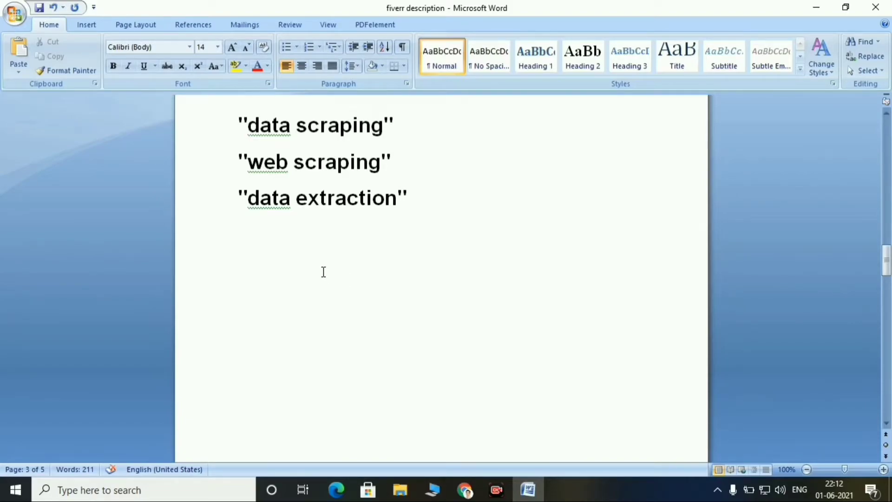
Write the gig title "I will do web scraping, data scraping, data extraction in 4 hrs" below the keyword list
{"action": "type", "text": "I will do web scraping, data scraping, data extraction"}
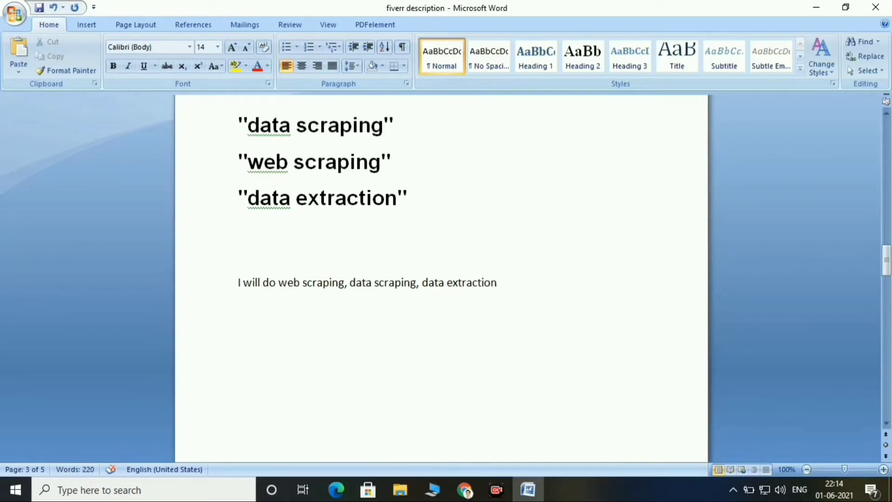
{"action": "type", "text": "at low"}
{"action": "type", "text": "t"}
{"action": "key", "text": "BackSpace"}
{"action": "key", "text": "BackSpace"}
{"action": "key", "text": "BackSpace"}
{"action": "key", "text": "BackSpace"}
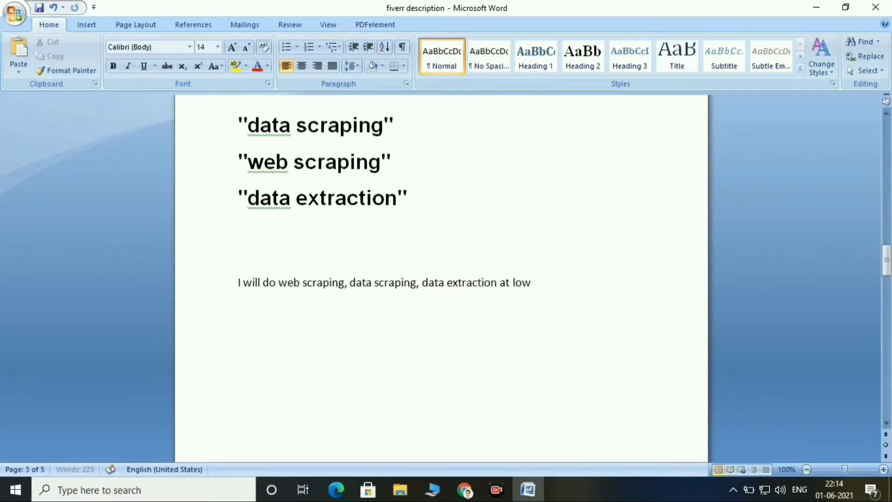
{"action": "key", "text": "BackSpace"}
{"action": "type", "text": "in "}
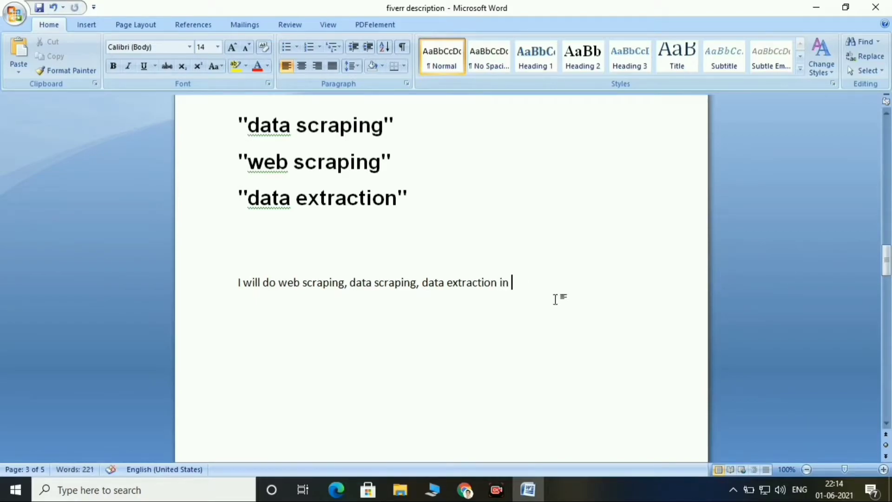
{"action": "type", "text": "4 hrs"}
Copy the drafted title from "do web scraping" to "4 hrs", switch to Fiverr and paste it as the gig title
{"action": "left_click_drag", "start_coordinate": [554, 286], "coordinate": [243, 281]}
{"action": "left_click", "coordinate": [424, 350]}
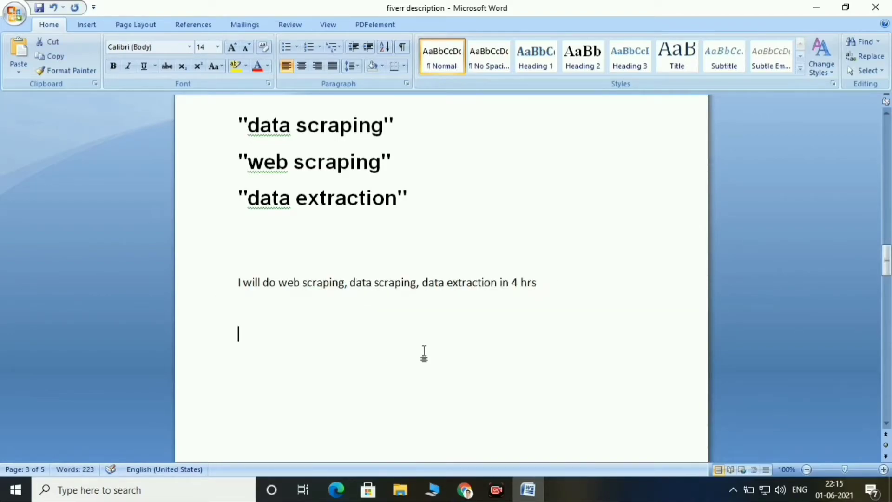
{"action": "left_click_drag", "start_coordinate": [547, 285], "coordinate": [273, 277]}
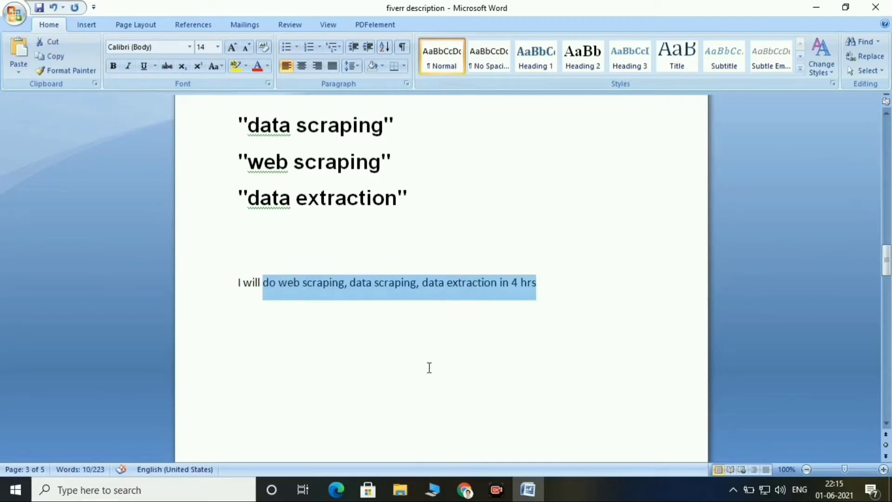
{"action": "key", "text": "alt+Tab"}
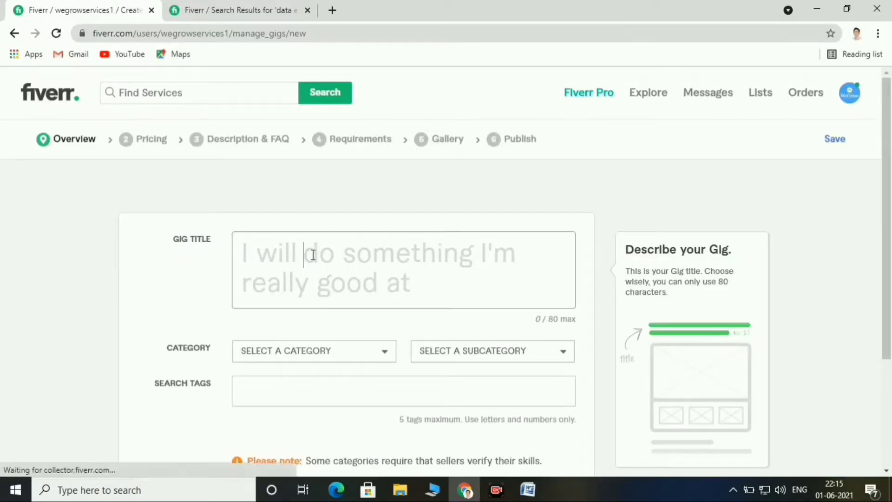
{"action": "left_click", "coordinate": [310, 254]}
{"action": "key", "text": "ctrl+v"}
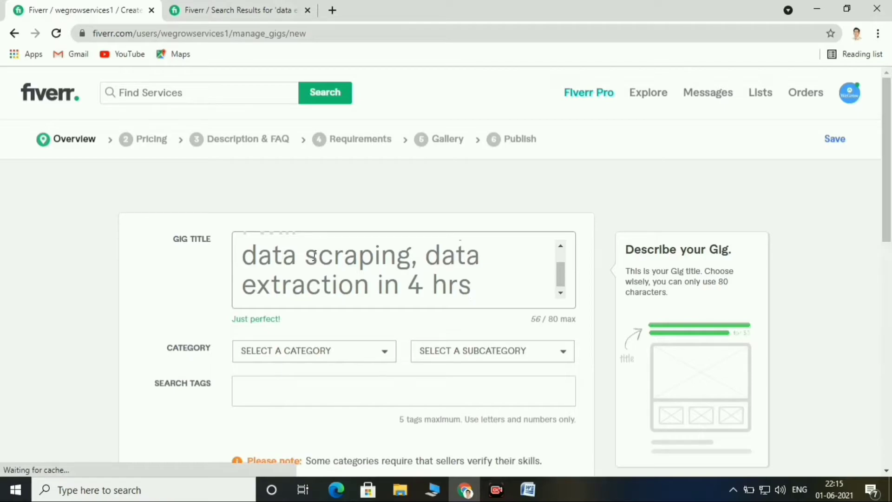
Replace "hrs" with "hours" at the end of the gig title
{"action": "scroll", "coordinate": [560, 278], "scroll_direction": "up", "scroll_amount": 1}
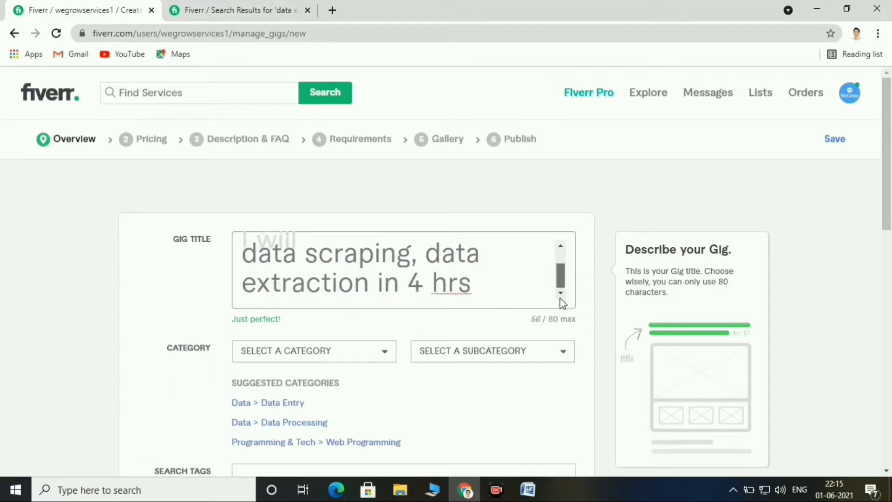
{"action": "key", "text": "BackSpace"}
{"action": "key", "text": "BackSpace"}
{"action": "type", "text": "our"}
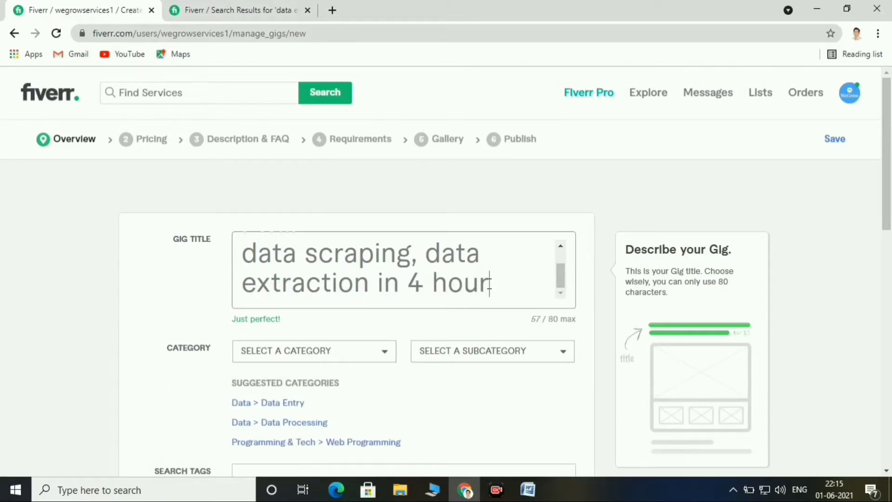
{"action": "type", "text": "s"}
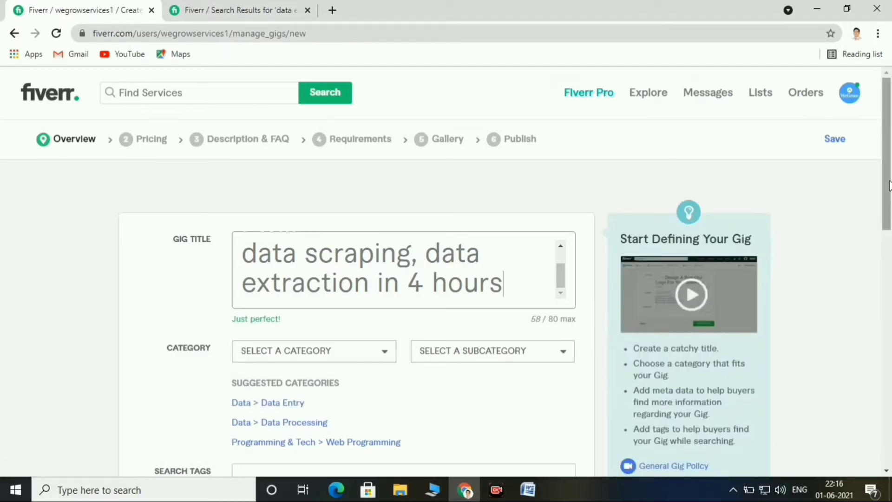
Open the first competing gig in the "data extraction" search results and check which category it is listed under
{"action": "scroll", "coordinate": [790, 244], "scroll_direction": "down", "scroll_amount": 1}
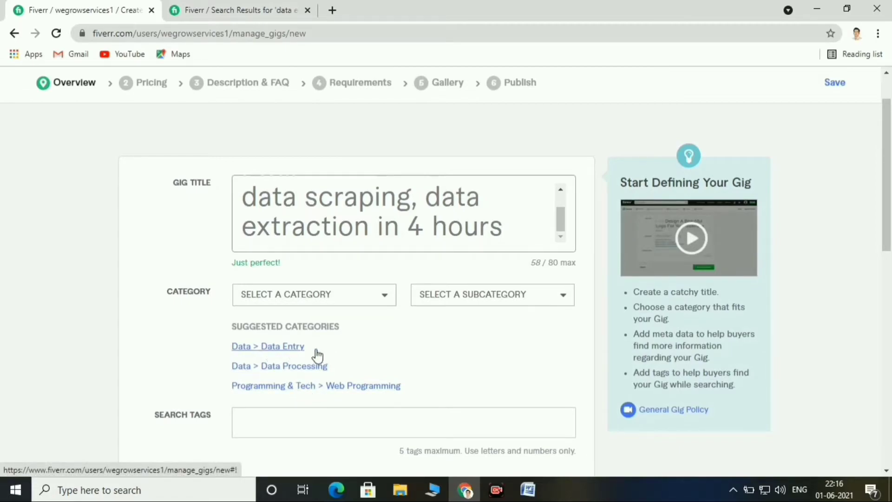
{"action": "left_click", "coordinate": [265, 10]}
{"action": "left_click_drag", "start_coordinate": [886, 139], "coordinate": [889, 96]}
{"action": "scroll", "coordinate": [889, 96], "scroll_direction": "down", "scroll_amount": 5}
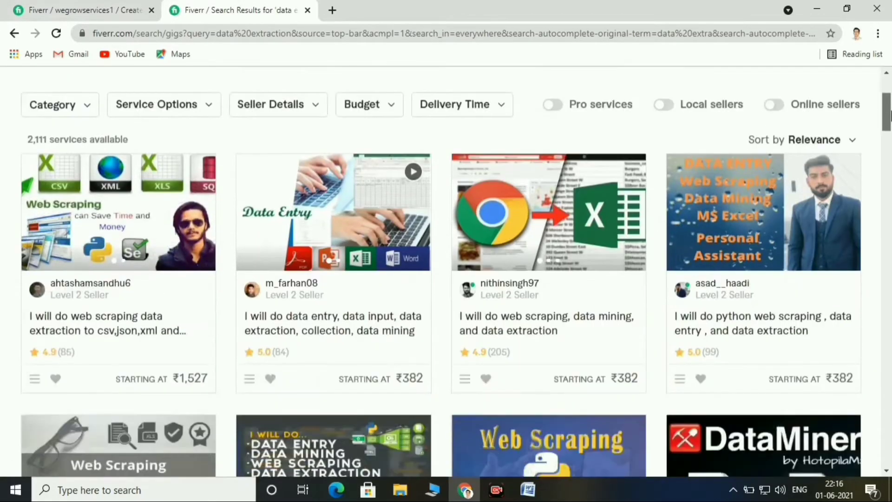
{"action": "left_click", "coordinate": [130, 279]}
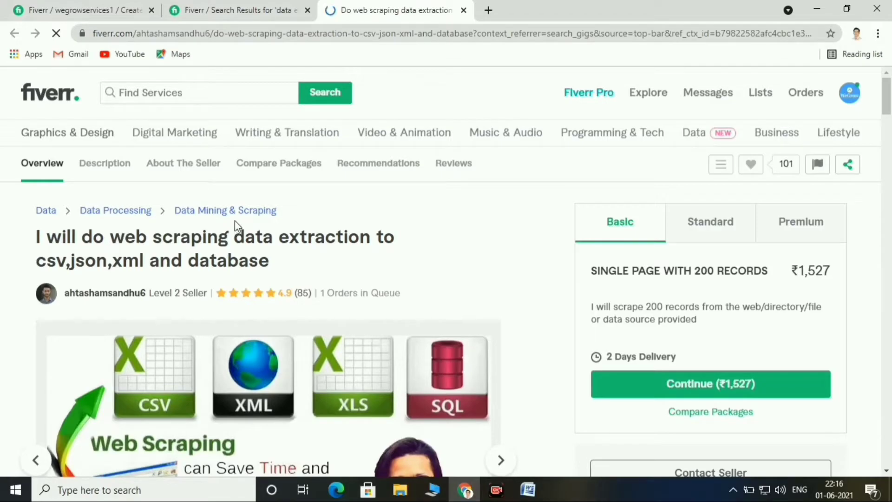
Return to the new gig form and set the category to Data > Data Processing with service type Data Mining & Scraping
{"action": "key", "text": "ctrl+Tab"}
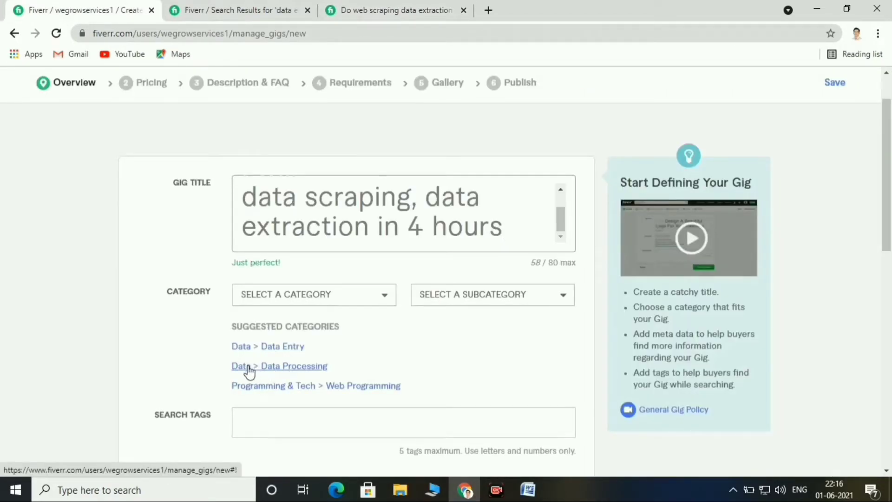
{"action": "left_click", "coordinate": [254, 370]}
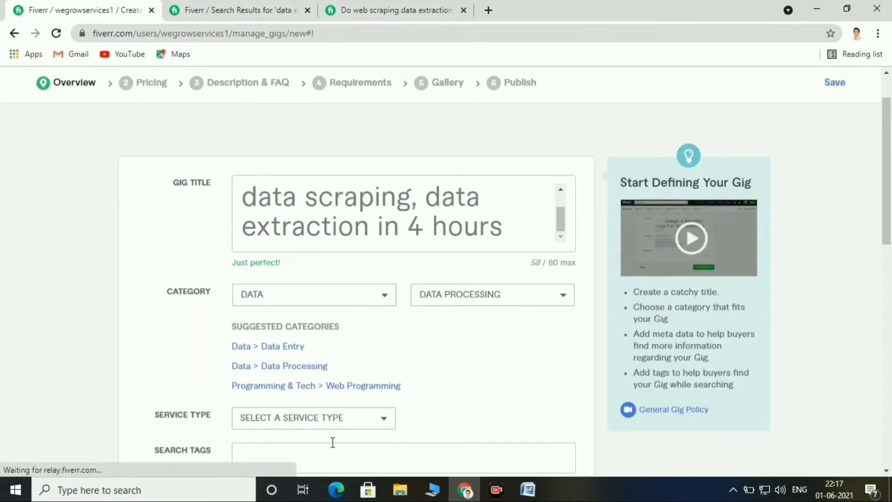
{"action": "mouse_move", "coordinate": [375, 440]}
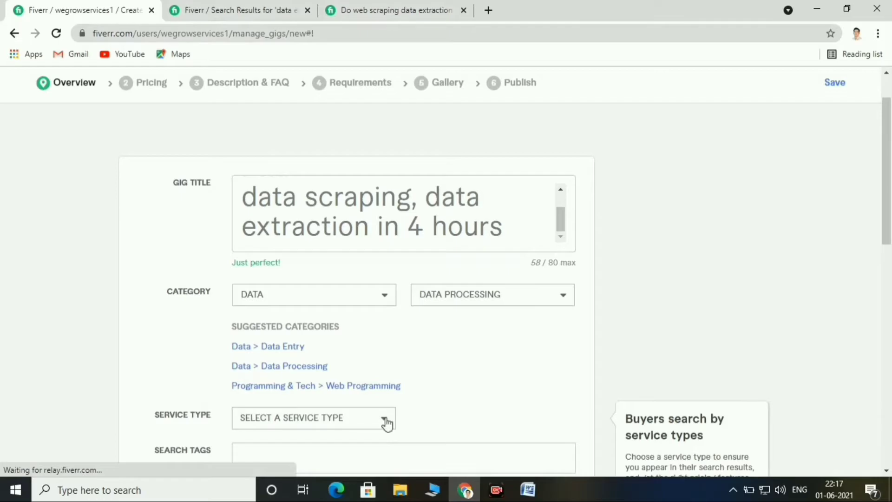
{"action": "left_click", "coordinate": [386, 423]}
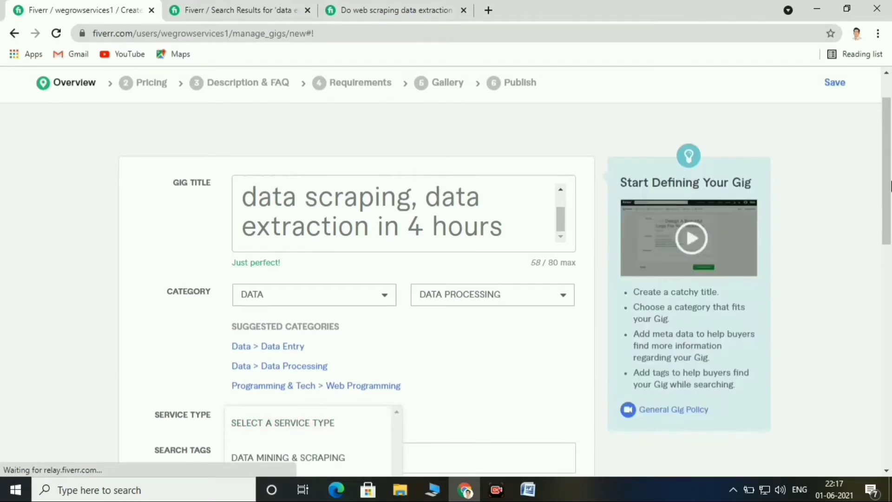
{"action": "left_click_drag", "start_coordinate": [890, 140], "coordinate": [890, 197]}
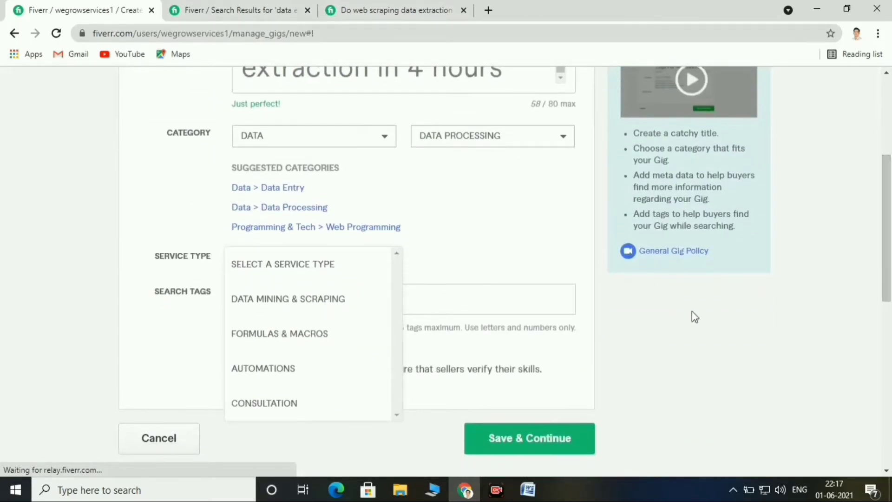
{"action": "left_click", "coordinate": [268, 302]}
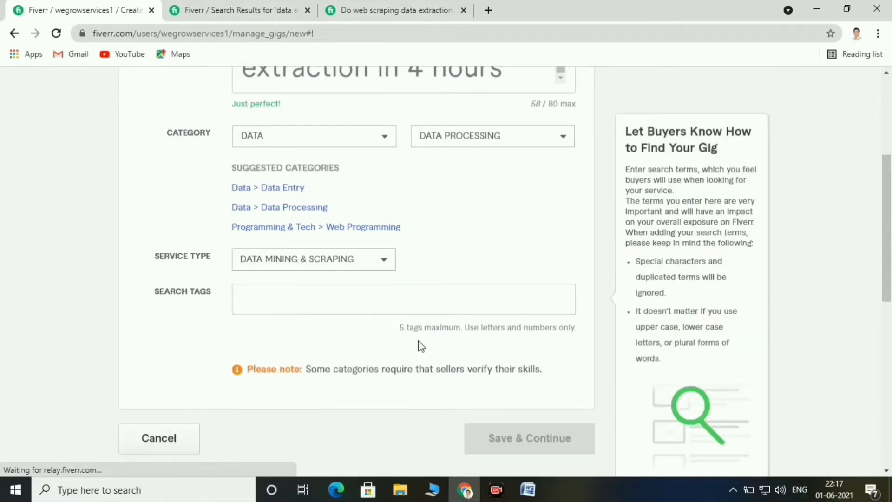
In the gig metadata, select Google Sheets and Excel as technologies and Automated as the scraping technique
{"action": "scroll", "coordinate": [418, 341], "scroll_direction": "down", "scroll_amount": 2}
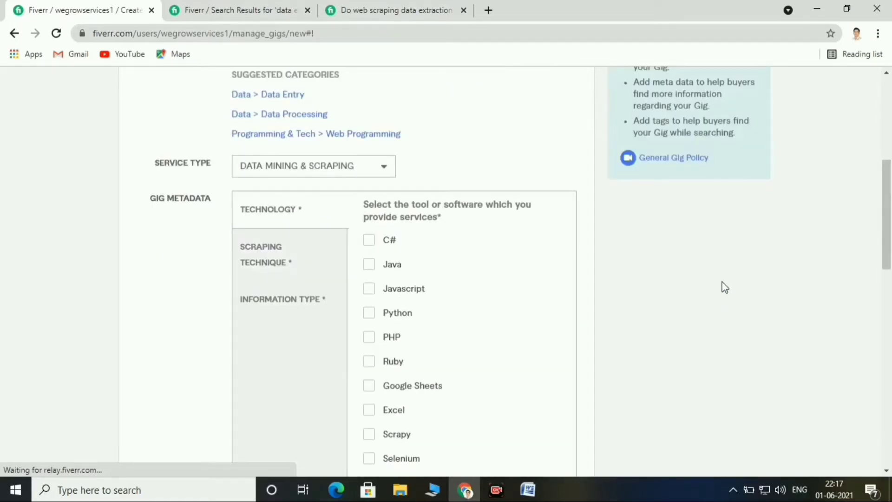
{"action": "left_click_drag", "start_coordinate": [890, 176], "coordinate": [890, 192]}
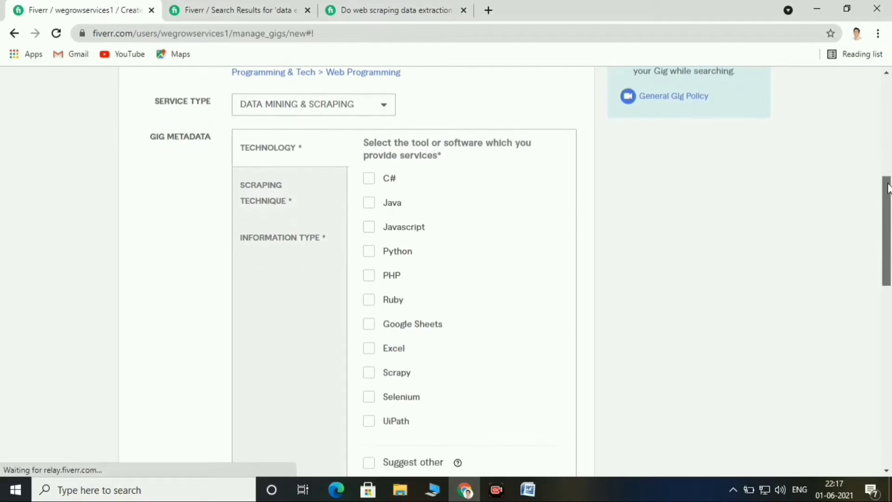
{"action": "left_click", "coordinate": [374, 330]}
{"action": "left_click", "coordinate": [372, 348]}
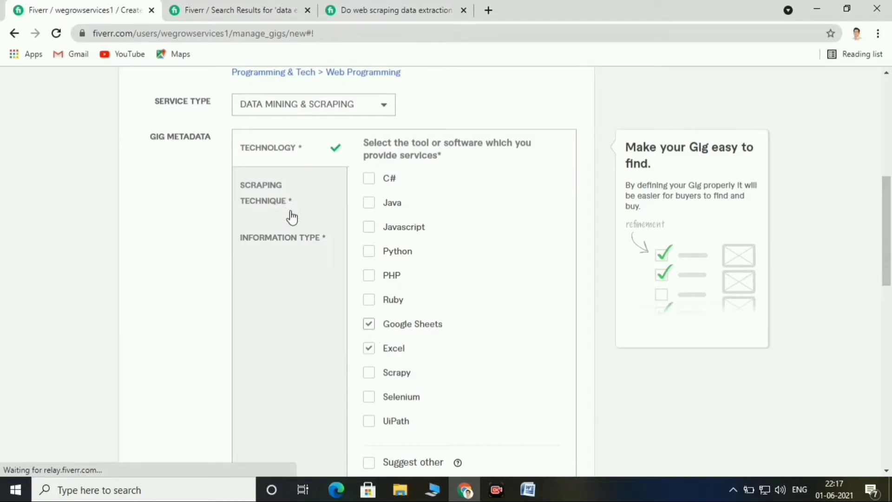
{"action": "left_click_drag", "start_coordinate": [886, 208], "coordinate": [886, 223]}
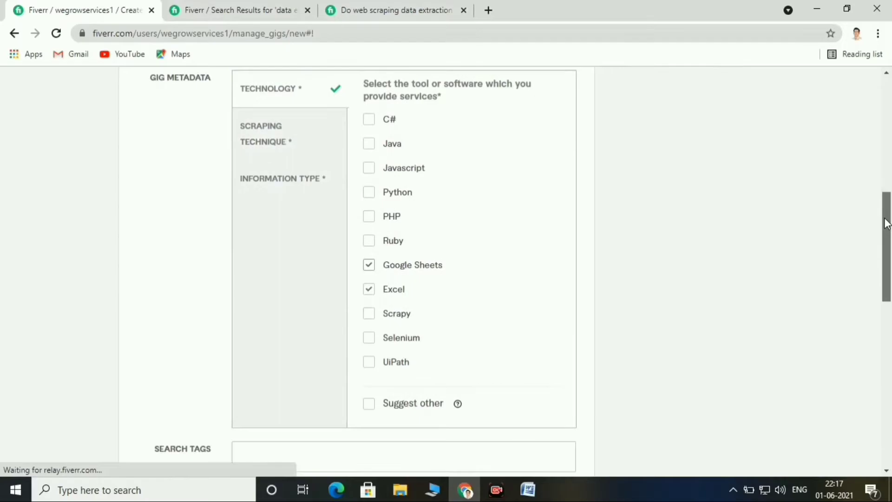
{"action": "left_click", "coordinate": [277, 144]}
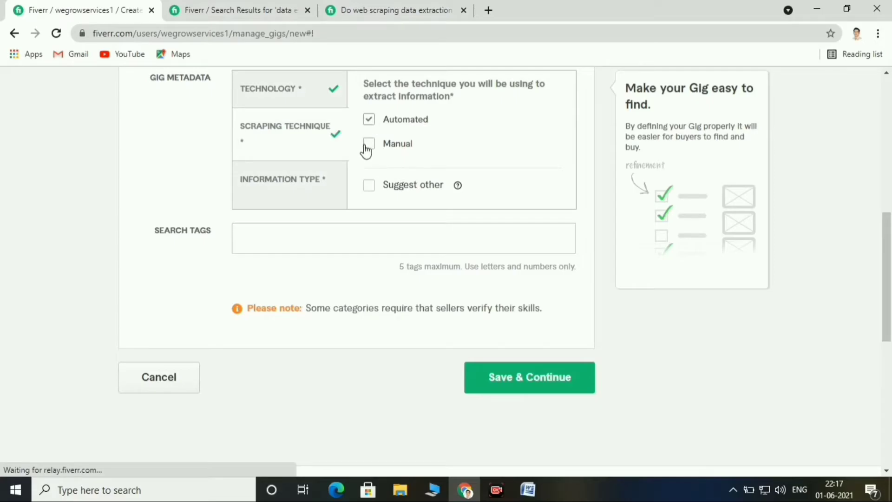
Select Contact Information, Listings, Price Comparison, Products & Reviews and Social Media as the gig's information types
{"action": "left_click", "coordinate": [281, 191]}
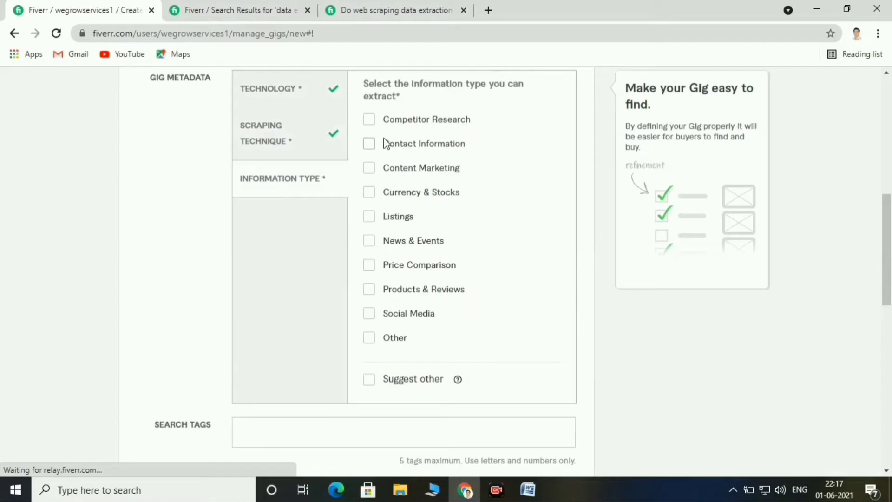
{"action": "left_click", "coordinate": [369, 144]}
{"action": "left_click", "coordinate": [370, 217]}
{"action": "left_click", "coordinate": [369, 266]}
{"action": "left_click", "coordinate": [370, 289]}
{"action": "left_click", "coordinate": [370, 314]}
Return to the "data extraction" search results and open the first four competing gigs in separate tabs
{"action": "left_click_drag", "start_coordinate": [890, 237], "coordinate": [890, 289]}
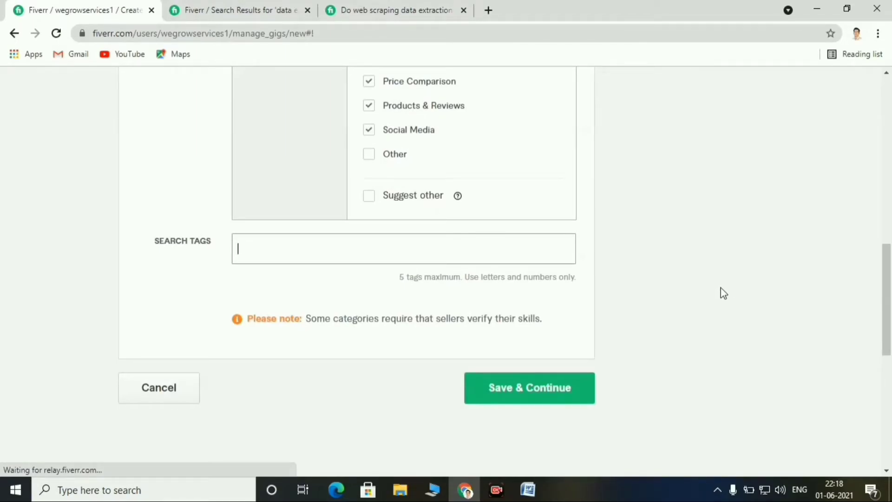
{"action": "left_click_drag", "start_coordinate": [890, 293], "coordinate": [886, 272]}
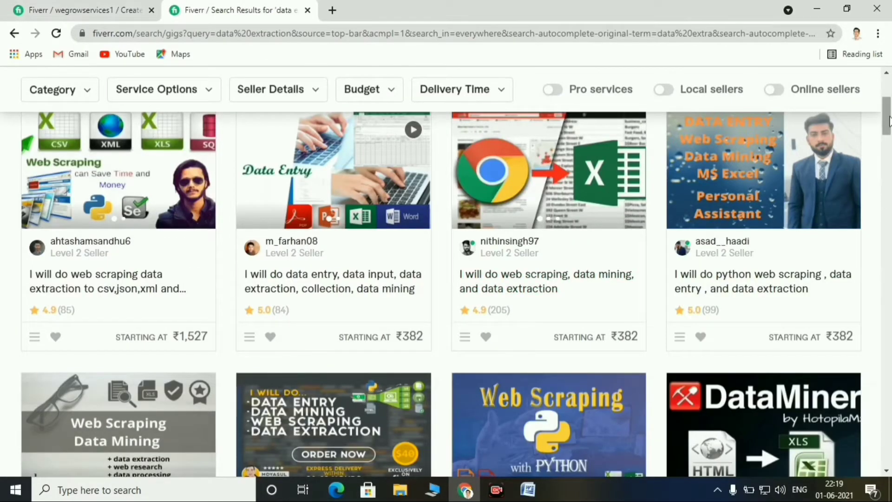
{"action": "scroll", "coordinate": [889, 121], "scroll_direction": "up", "scroll_amount": 3}
{"action": "scroll", "coordinate": [889, 122], "scroll_direction": "down", "scroll_amount": 1}
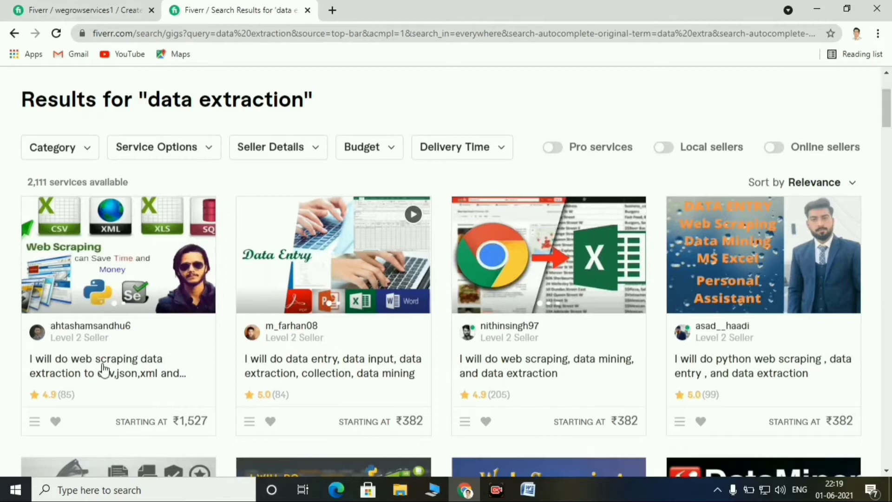
{"action": "right_click", "coordinate": [102, 364]}
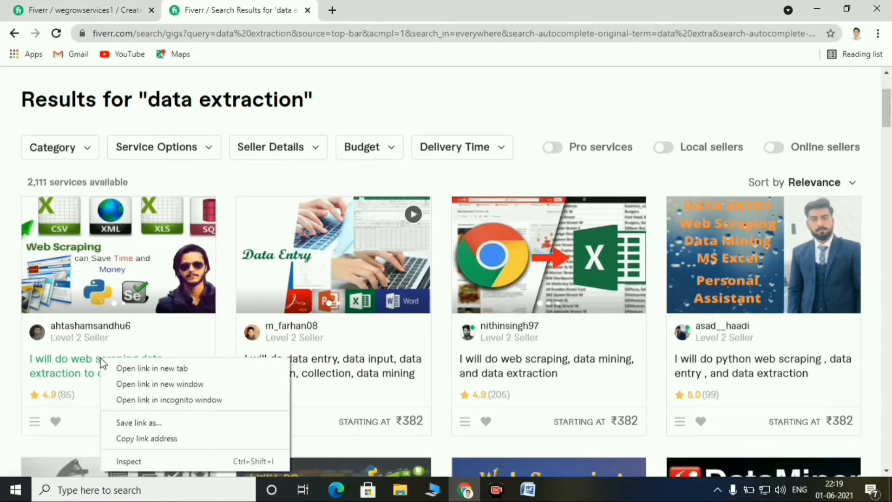
{"action": "left_click", "coordinate": [146, 370]}
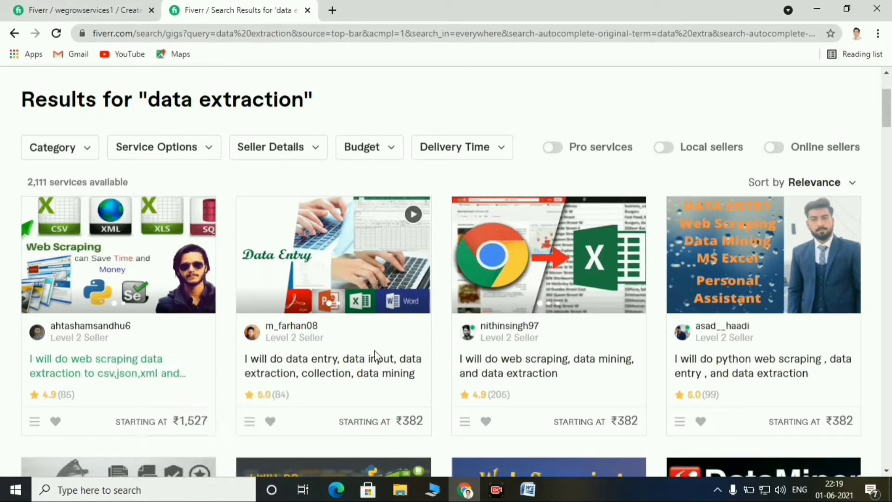
{"action": "right_click", "coordinate": [340, 365]}
{"action": "left_click", "coordinate": [402, 261]}
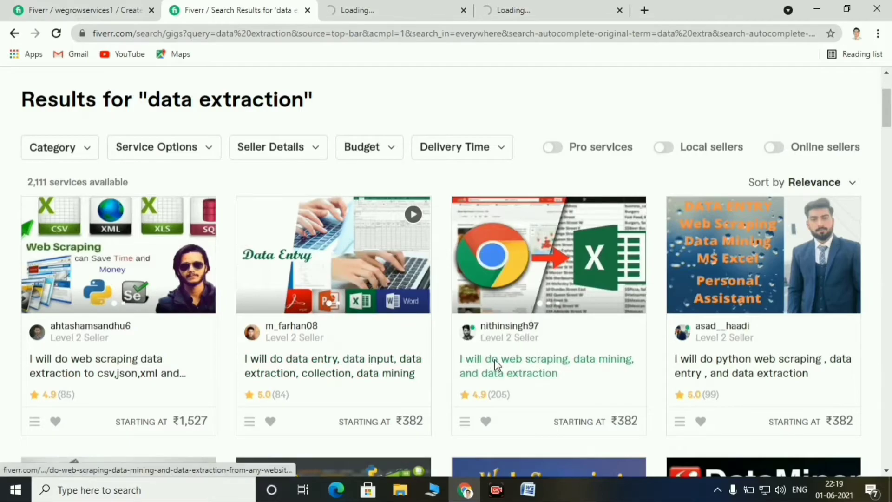
{"action": "right_click", "coordinate": [496, 364]}
{"action": "left_click", "coordinate": [626, 370]}
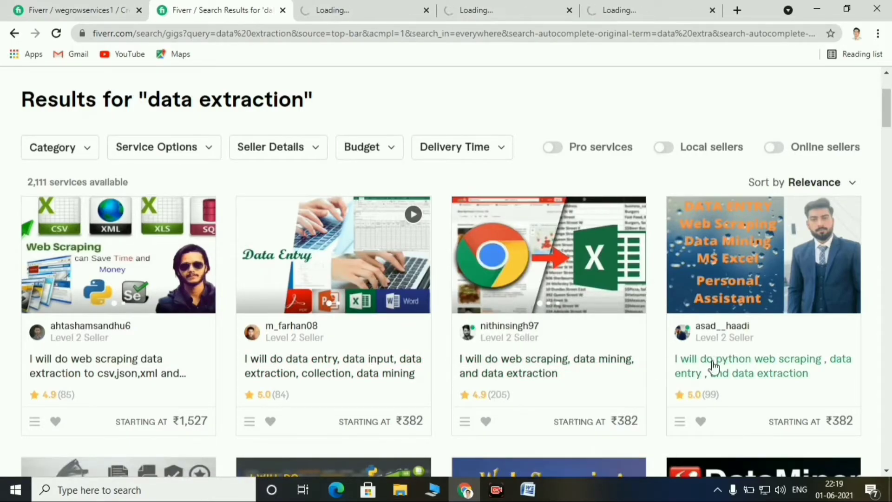
{"action": "middle_click", "coordinate": [712, 367]}
View the first competing gig and examine its related tags below the reviews
{"action": "left_click", "coordinate": [301, 7]}
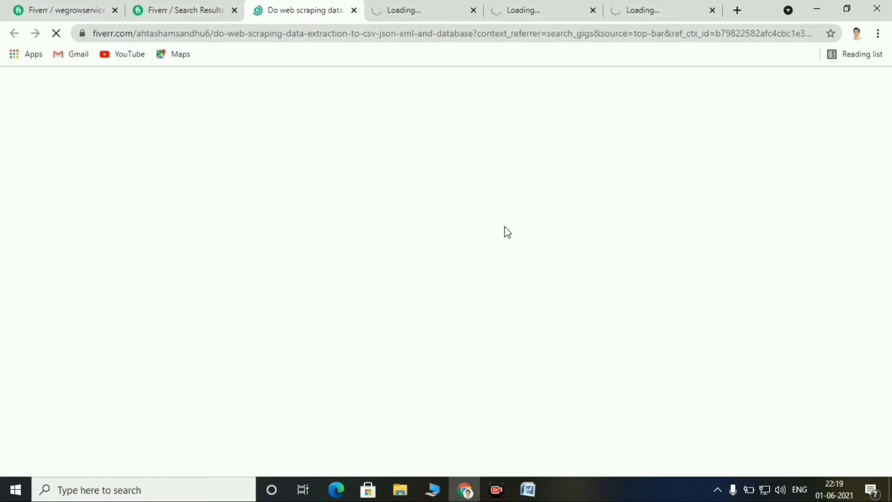
{"action": "left_click_drag", "start_coordinate": [886, 88], "coordinate": [889, 368]}
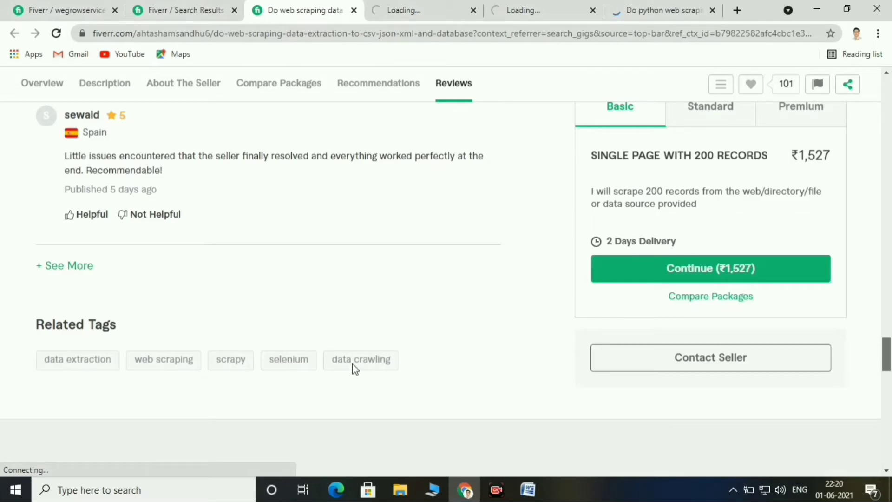
{"action": "left_click_drag", "start_coordinate": [888, 354], "coordinate": [888, 370]}
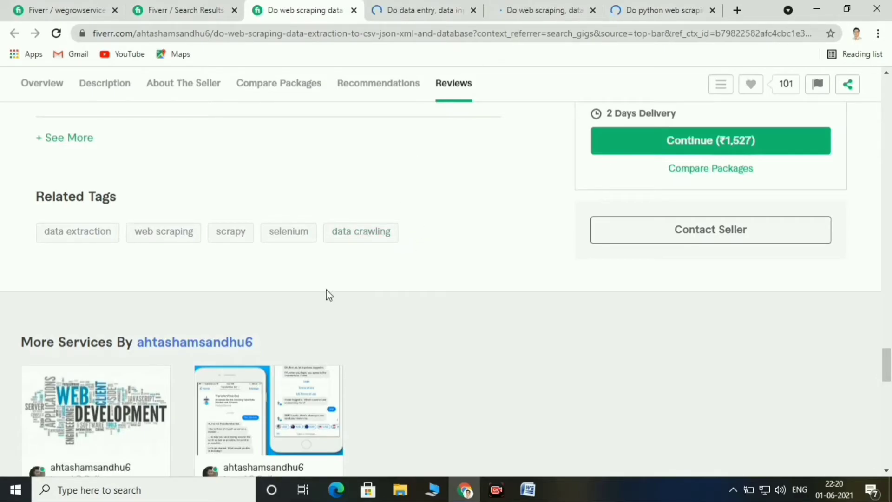
Return to the new gig form and add the search tags data extraction, data scraping and data mining
{"action": "key", "text": "ctrl+1"}
{"action": "left_click", "coordinate": [299, 312]}
{"action": "type", "text": "d"}
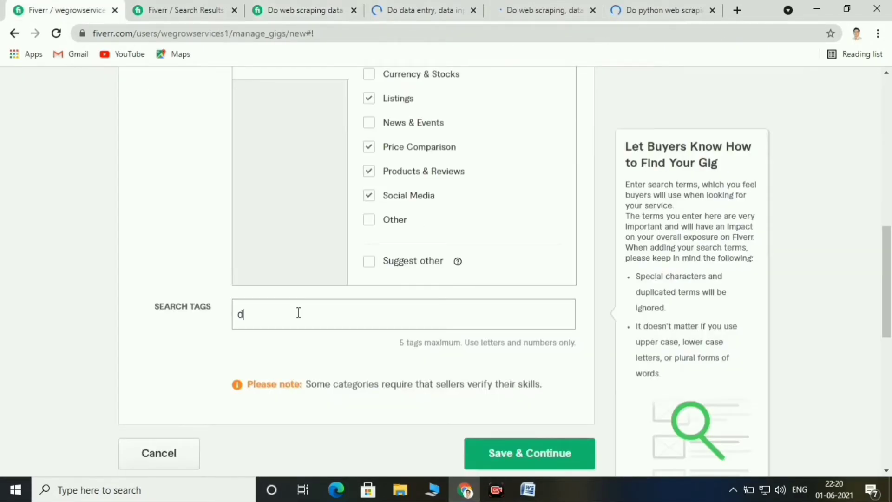
{"action": "type", "text": "ata"}
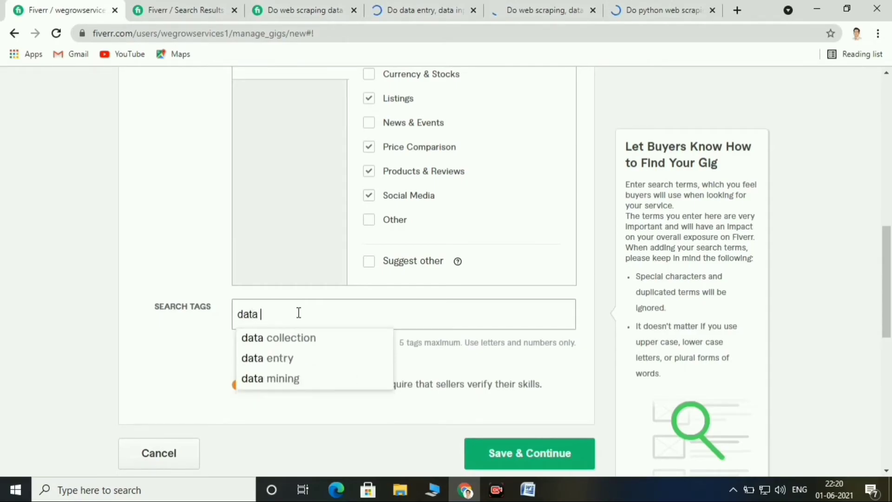
{"action": "type", "text": " extraction"}
{"action": "key", "text": "Return"}
{"action": "type", "text": "data scraping"}
{"action": "key", "text": "Return"}
{"action": "type", "text": "data mining"}
{"action": "key", "text": "Return"}
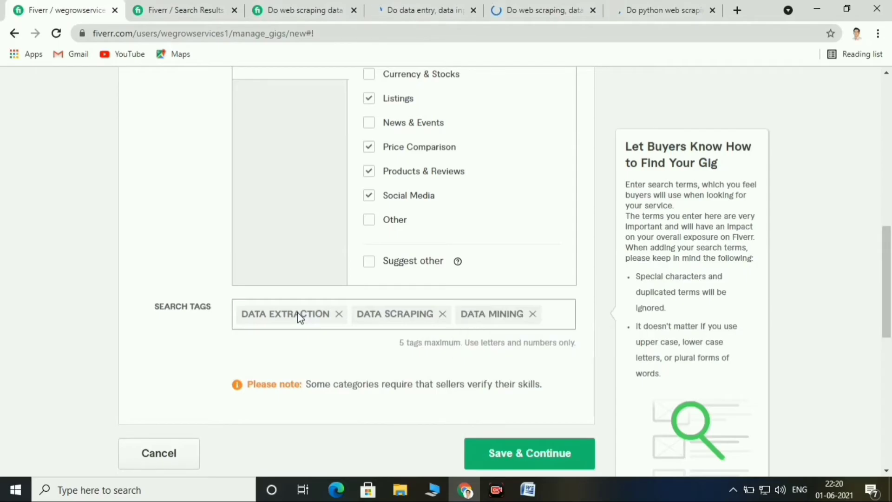
Add data crawling as a further search tag and save the gig overview to continue to pricing
{"action": "type", "text": "data c"}
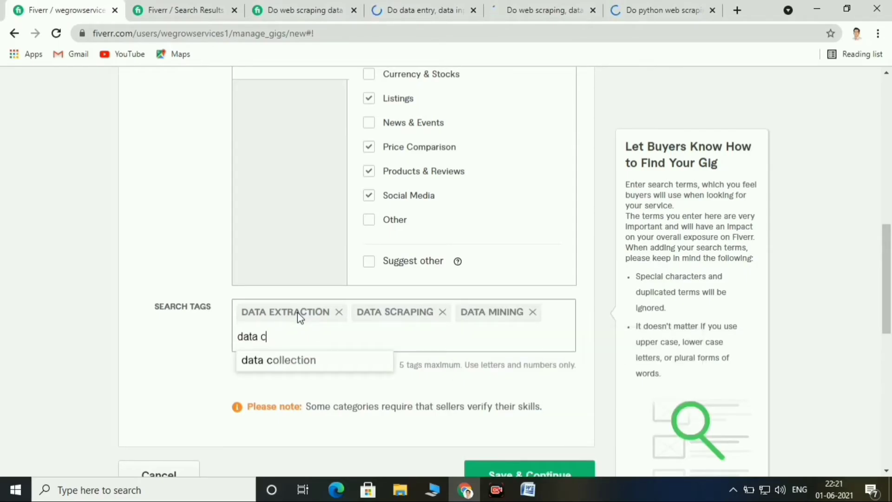
{"action": "type", "text": "rawling"}
{"action": "key", "text": "Return"}
{"action": "scroll", "coordinate": [297, 313], "scroll_direction": "down", "scroll_amount": 2}
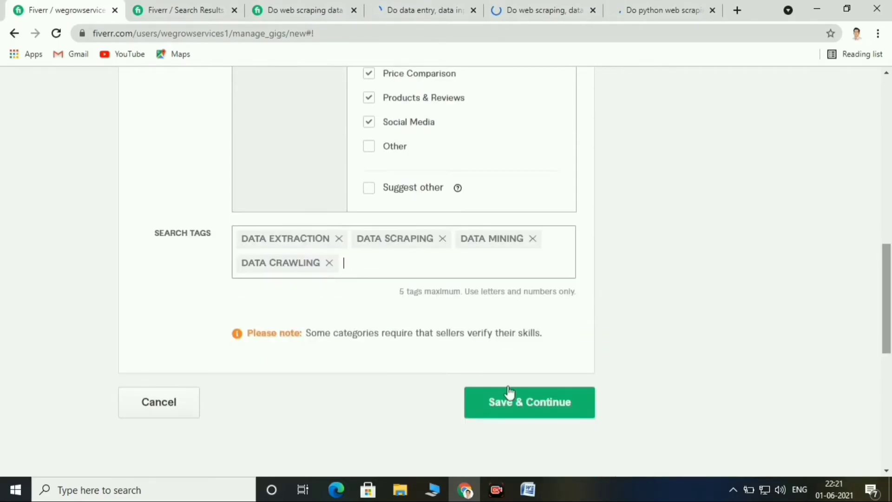
{"action": "left_click", "coordinate": [546, 409]}
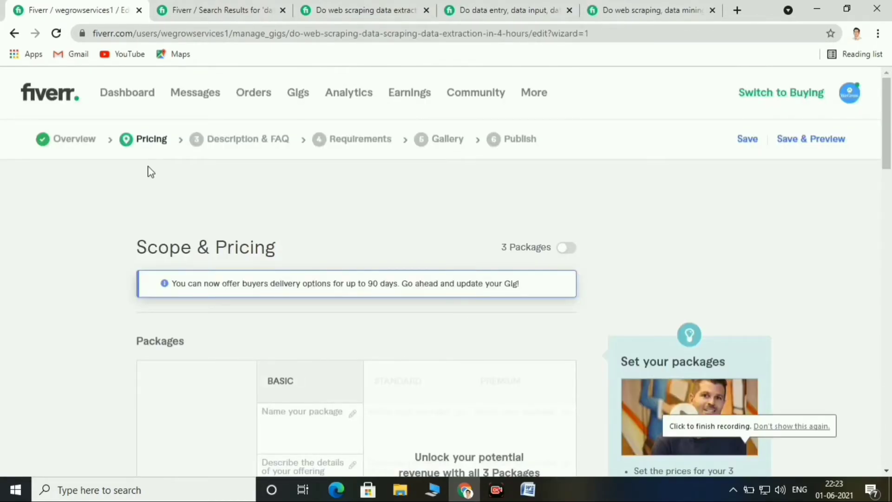
Enable the three-package offer for the gig and dismiss the gig packages introduction
{"action": "scroll", "coordinate": [251, 179], "scroll_direction": "down", "scroll_amount": 1}
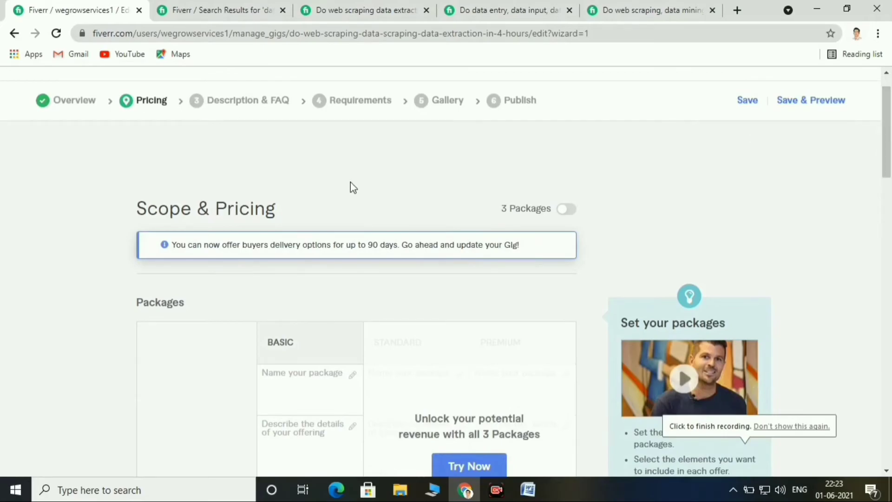
{"action": "scroll", "coordinate": [890, 144], "scroll_direction": "down", "scroll_amount": 1}
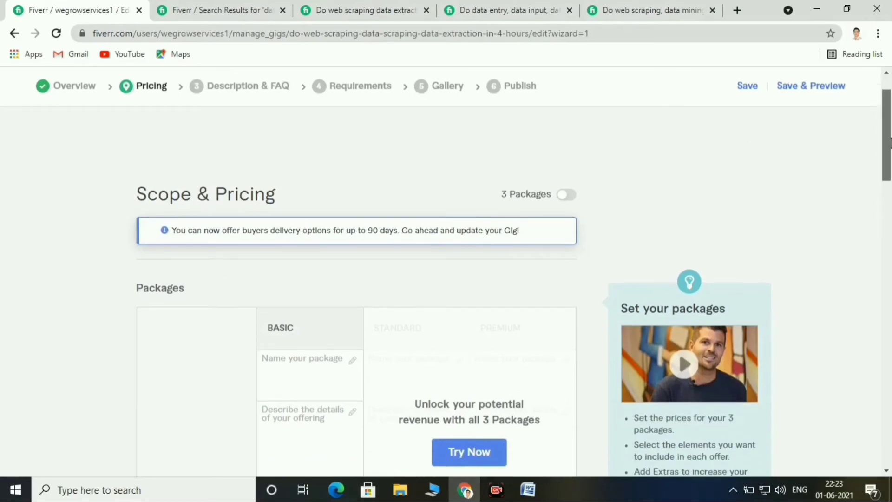
{"action": "scroll", "coordinate": [879, 124], "scroll_direction": "down", "scroll_amount": 1}
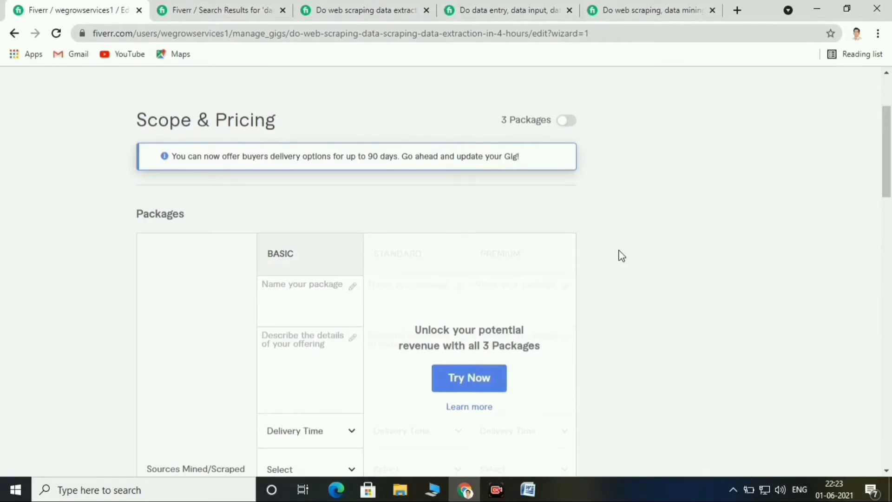
{"action": "left_click", "coordinate": [574, 121]}
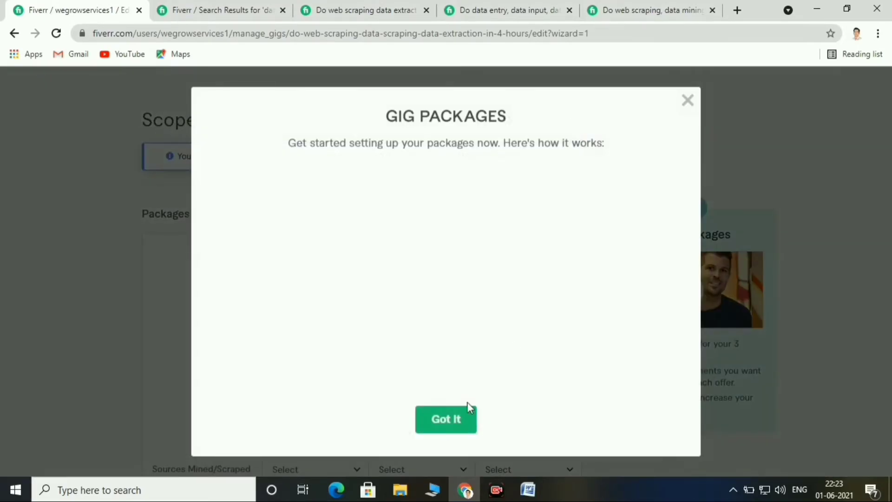
{"action": "left_click", "coordinate": [464, 420]}
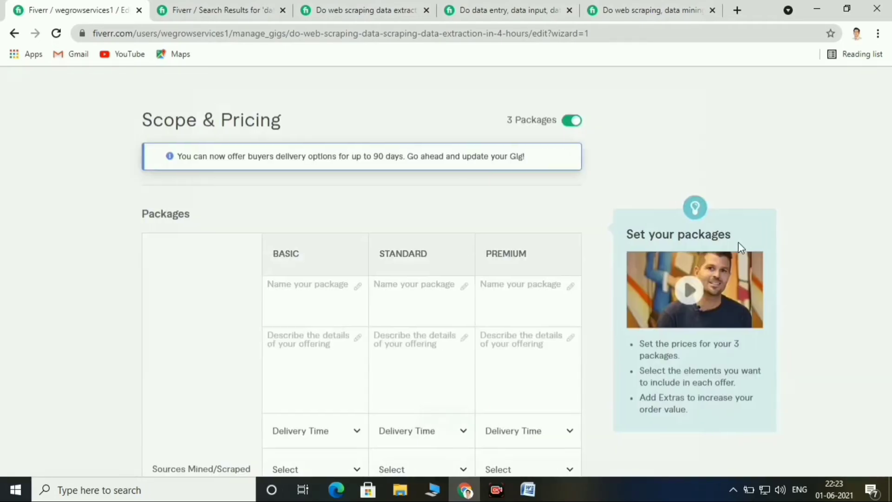
{"action": "left_click_drag", "start_coordinate": [886, 160], "coordinate": [886, 174]}
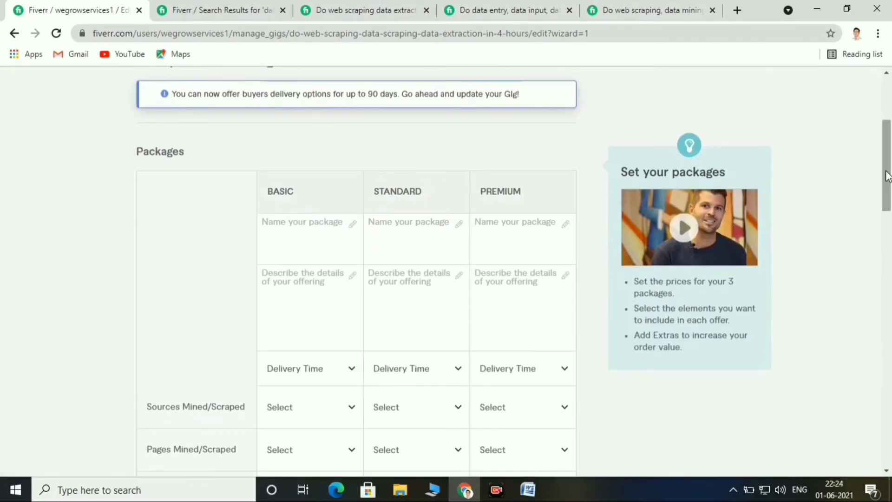
{"action": "left_click_drag", "start_coordinate": [886, 175], "coordinate": [885, 178]}
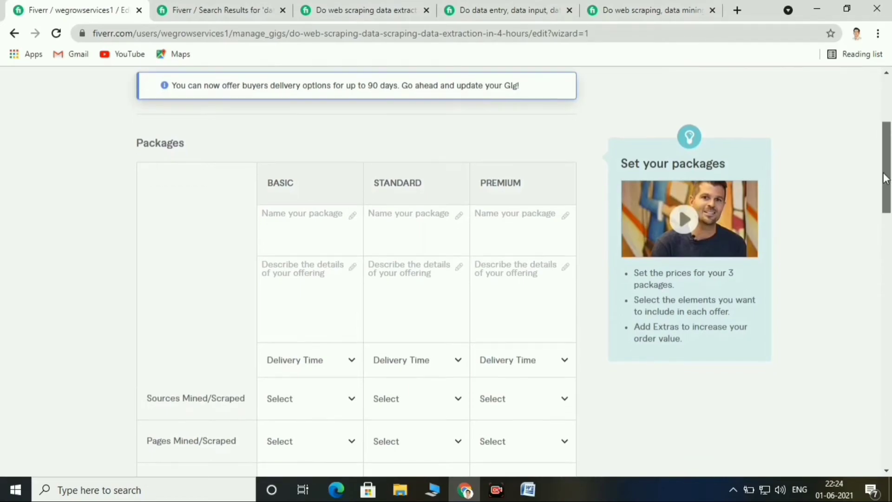
{"action": "left_click", "coordinate": [306, 217]}
{"action": "left_click", "coordinate": [458, 252]}
{"action": "left_click", "coordinate": [507, 267]}
{"action": "left_click", "coordinate": [390, 279]}
{"action": "left_click", "coordinate": [313, 264]}
{"action": "left_click", "coordinate": [811, 233]}
{"action": "mouse_move", "coordinate": [889, 172]}
{"action": "left_mouse_down"}
{"action": "mouse_move", "coordinate": [888, 154]}
{"action": "mouse_move", "coordinate": [887, 176]}
{"action": "left_mouse_up"}
{"action": "scroll", "coordinate": [887, 153], "scroll_direction": "up", "scroll_amount": 1}
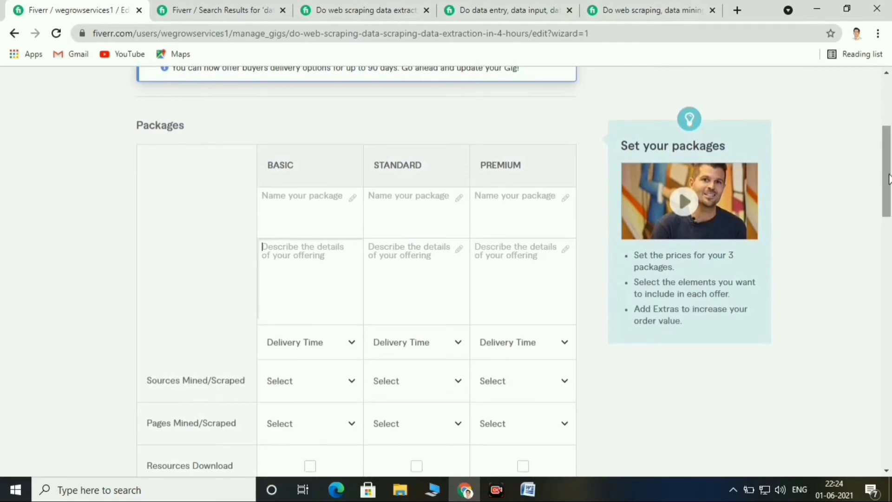
{"action": "scroll", "coordinate": [889, 170], "scroll_direction": "down", "scroll_amount": 1}
Name the three packages "Basic data scraping package", "Standard data scraping package" and "Premium data scraping package"
{"action": "left_click", "coordinate": [284, 175]}
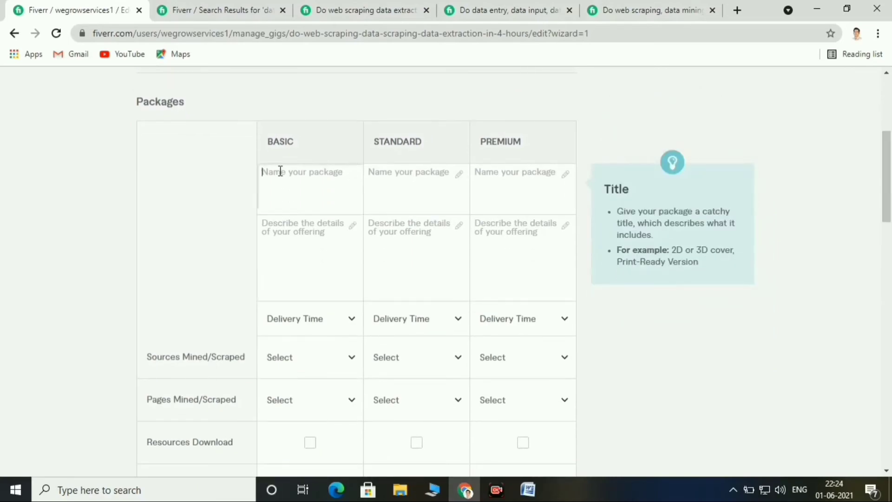
{"action": "type", "text": "Basic data scraping package"}
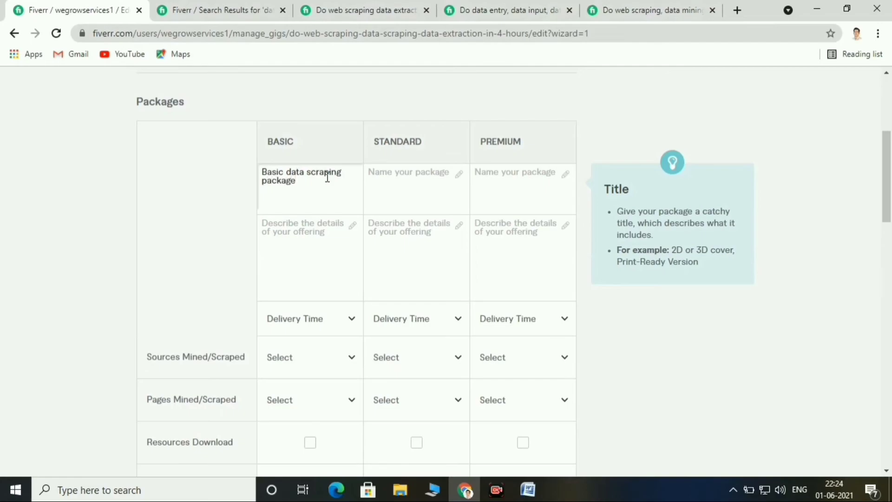
{"action": "left_click", "coordinate": [397, 171]}
{"action": "type", "text": "Standard data scraping package"}
{"action": "left_click", "coordinate": [520, 173]}
{"action": "type", "text": "Premium data scraping package"}
Describe the Basic, Standard and Premium packages as 1000, 2000 and 3000 "Data scraping/Web scraping" respectively
{"action": "left_click", "coordinate": [306, 233]}
{"action": "type", "text": "1000 Data scraping/Web scraping"}
{"action": "left_click", "coordinate": [416, 235]}
{"action": "type", "text": "2000 Data scraping/Web scraping"}
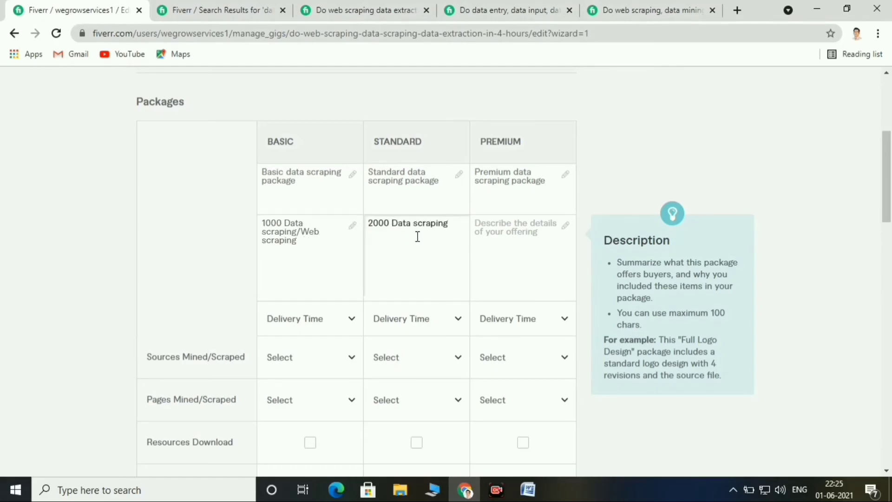
{"action": "left_click", "coordinate": [573, 250]}
{"action": "type", "text": "3000 Data scraping/Web scraping"}
Set the delivery time to 1 day for Basic, 2 days for Standard and 3 days for Premium
{"action": "scroll", "coordinate": [410, 257], "scroll_direction": "down", "scroll_amount": 2}
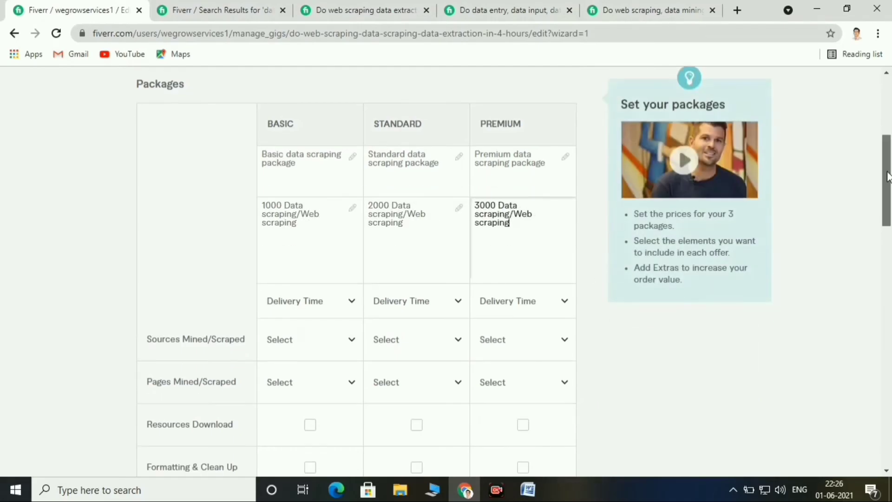
{"action": "left_click", "coordinate": [306, 250]}
{"action": "left_click", "coordinate": [298, 340]}
{"action": "left_click", "coordinate": [409, 250]}
{"action": "left_click", "coordinate": [405, 382]}
{"action": "left_click", "coordinate": [520, 250]}
{"action": "left_click", "coordinate": [522, 424]}
Set the revisions to Unlimited for the Basic, Standard and Premium packages
{"action": "scroll", "coordinate": [358, 207], "scroll_direction": "down", "scroll_amount": 6}
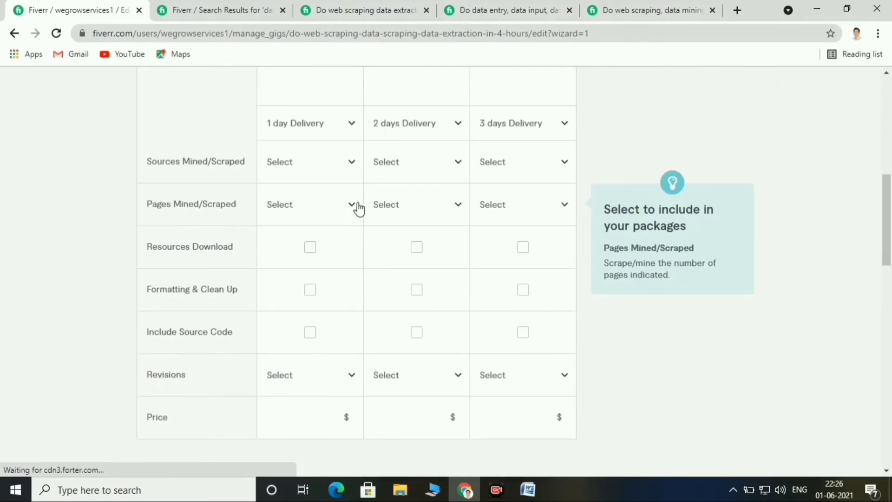
{"action": "scroll", "coordinate": [348, 213], "scroll_direction": "down", "scroll_amount": 1}
{"action": "left_click", "coordinate": [307, 206]}
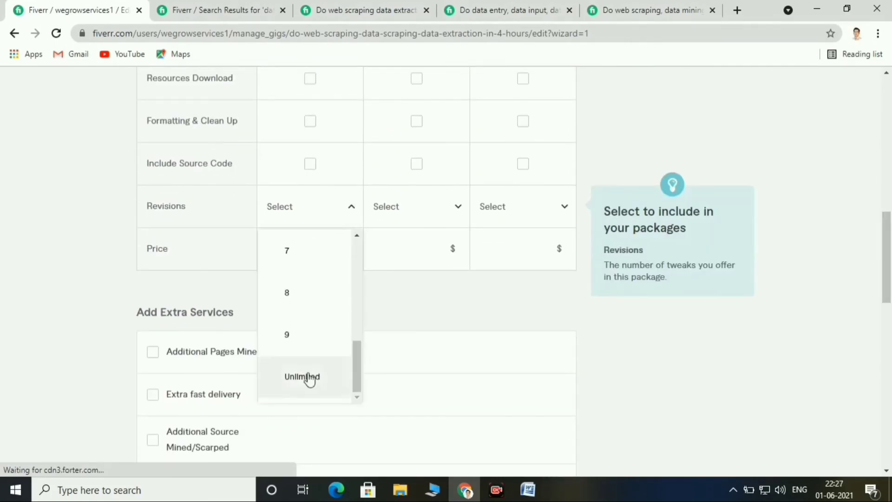
{"action": "left_click", "coordinate": [306, 376]}
{"action": "left_click", "coordinate": [411, 206]}
{"action": "left_click", "coordinate": [412, 377]}
{"action": "left_click", "coordinate": [520, 206]}
{"action": "left_click", "coordinate": [515, 376]}
Price the Basic package at $5, the Standard package at $10 and the Premium package at $15
{"action": "scroll", "coordinate": [515, 325], "scroll_direction": "down", "scroll_amount": 2}
{"action": "left_click", "coordinate": [302, 182]}
{"action": "type", "text": "5"}
{"action": "left_click", "coordinate": [418, 185]}
{"action": "type", "text": "10"}
{"action": "left_click", "coordinate": [513, 197]}
{"action": "type", "text": "15"}
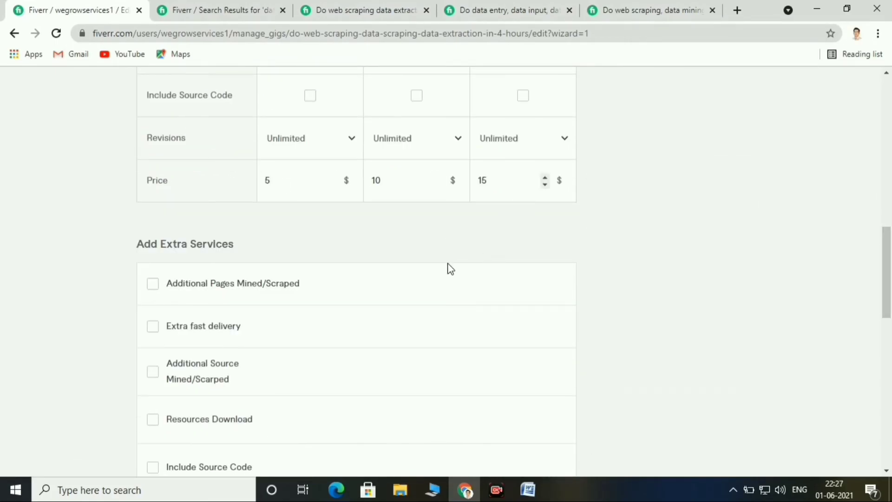
Enable the Additional Pages Mined/Scraped extra service and submit the scope and pricing settings
{"action": "key", "text": "space"}
{"action": "left_click_drag", "start_coordinate": [890, 246], "coordinate": [890, 241]}
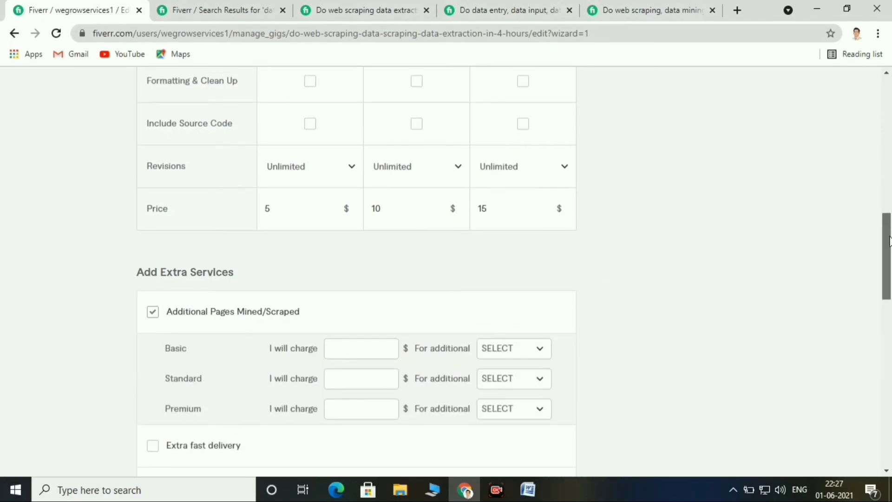
{"action": "left_click_drag", "start_coordinate": [890, 241], "coordinate": [885, 278]}
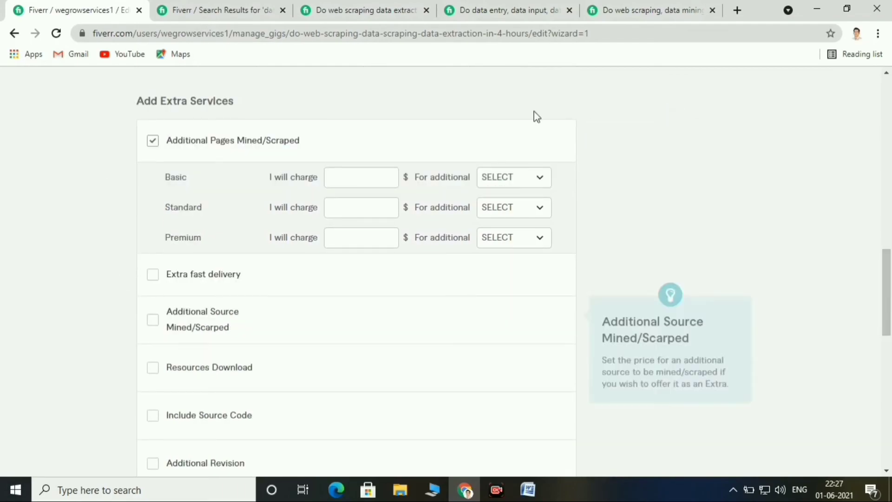
{"action": "left_click_drag", "start_coordinate": [885, 265], "coordinate": [886, 330]}
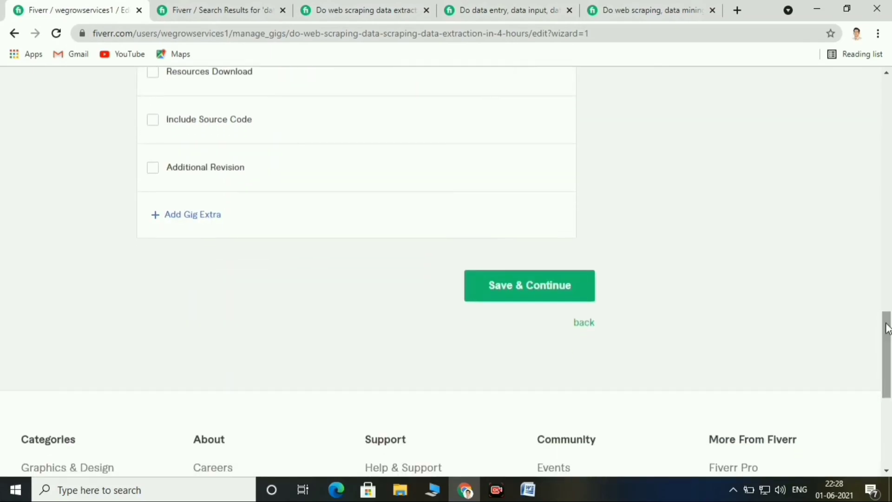
{"action": "left_click", "coordinate": [532, 290]}
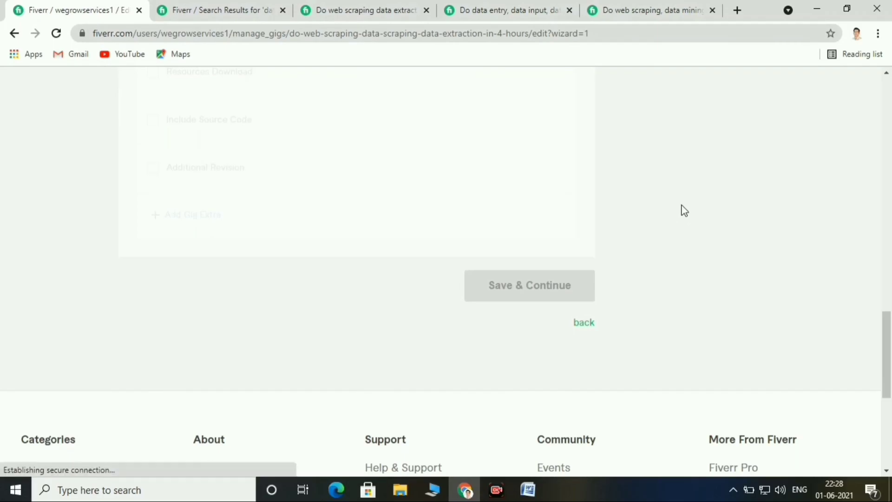